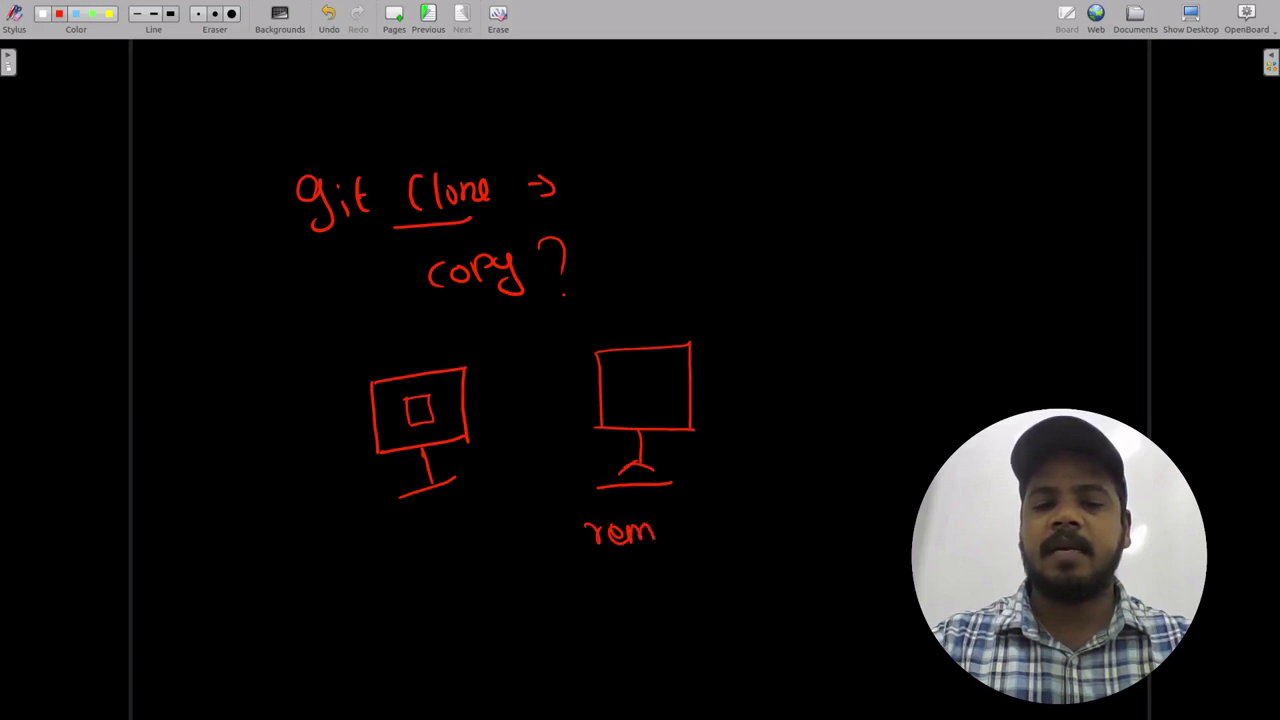
- Write 'remote repo' and 'git lab' under the right monitor in red
mouse_move(664, 526)
mouse_down()
mouse_move(696, 540)
mouse_move(732, 518)
mouse_move(760, 536)
mouse_move(782, 520)
mouse_up()
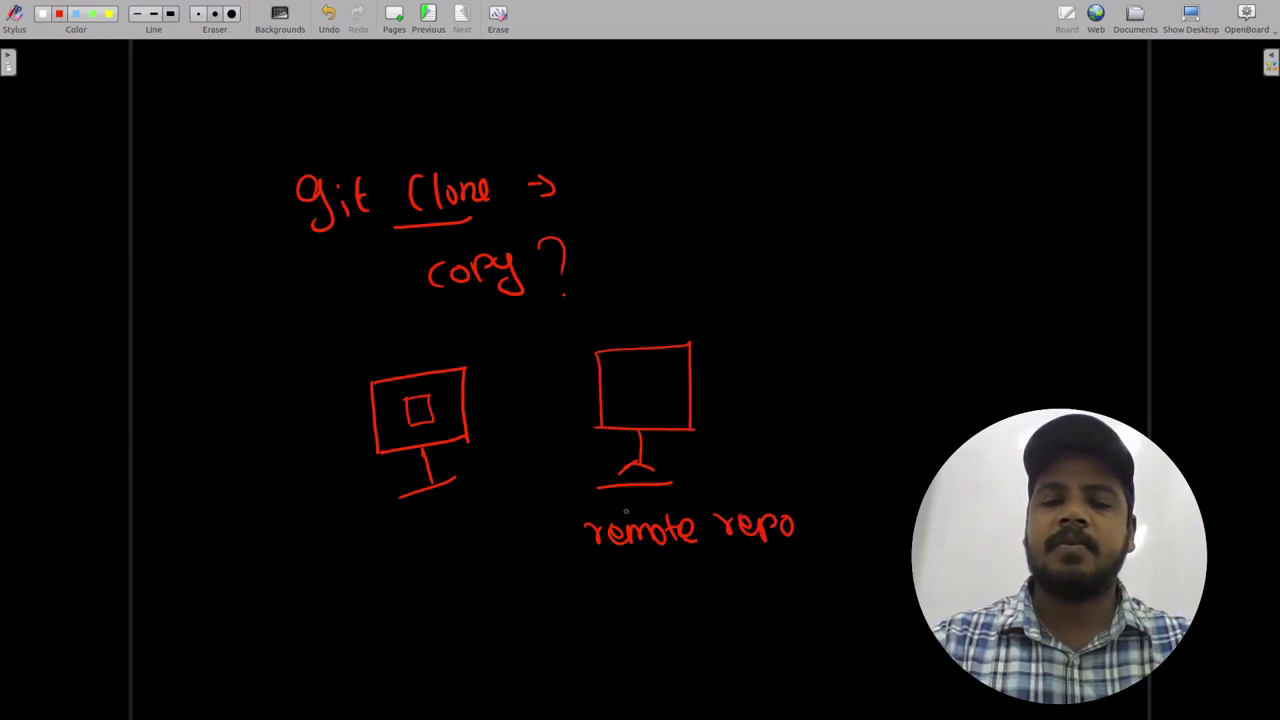
mouse_move(628, 494)
mouse_down()
mouse_move(622, 510)
mouse_move(674, 508)
mouse_up()
drag(676, 496, 688, 506)
drag(692, 488, 702, 502)
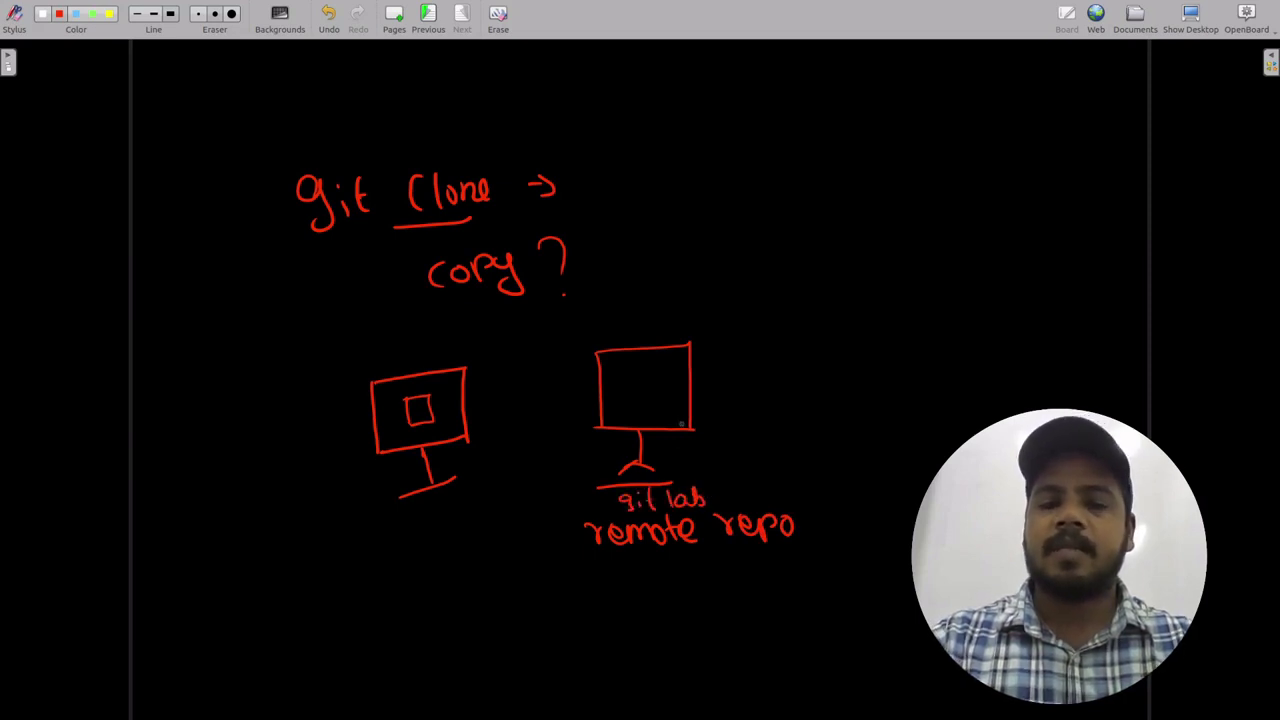
- Draw a project box marked P in the right monitor, with an arc labelled 'clone' to the left monitor
mouse_move(636, 368)
mouse_down()
mouse_move(636, 420)
mouse_move(676, 368)
mouse_move(642, 420)
mouse_move(652, 410)
mouse_up()
drag(651, 385, 657, 417)
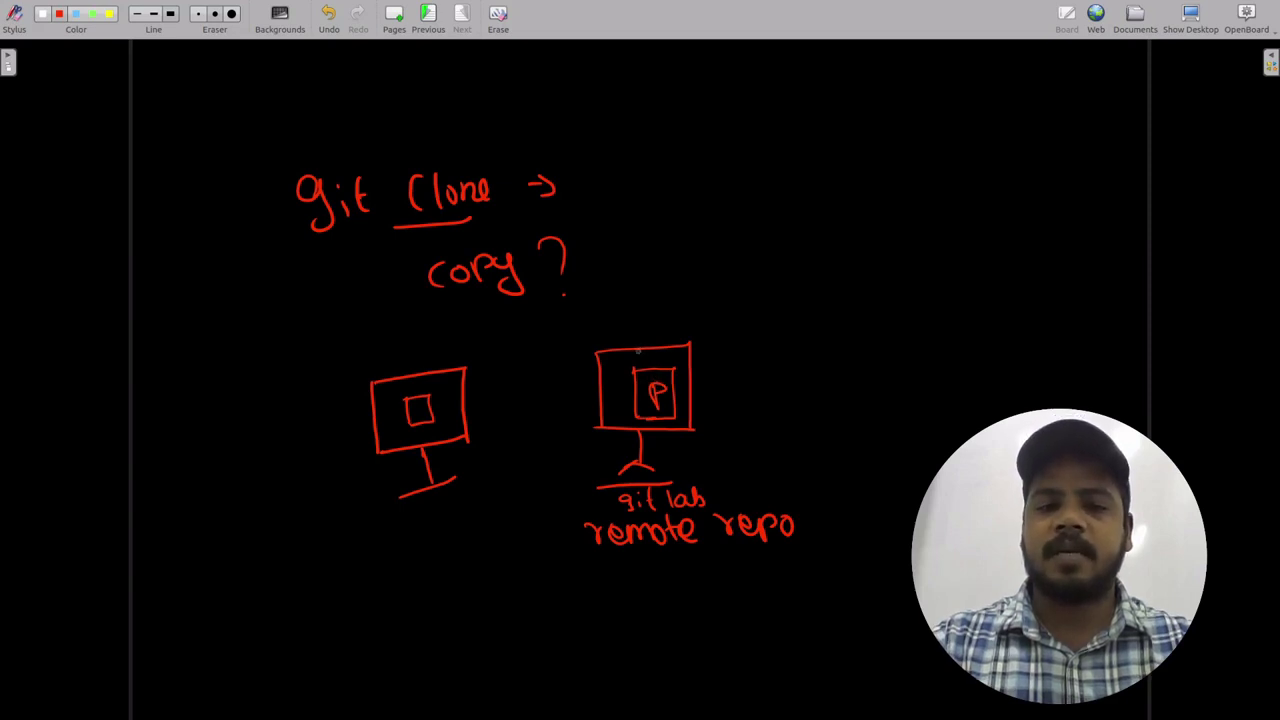
mouse_move(646, 369)
mouse_down()
mouse_move(640, 348)
mouse_move(428, 390)
mouse_move(466, 386)
mouse_up()
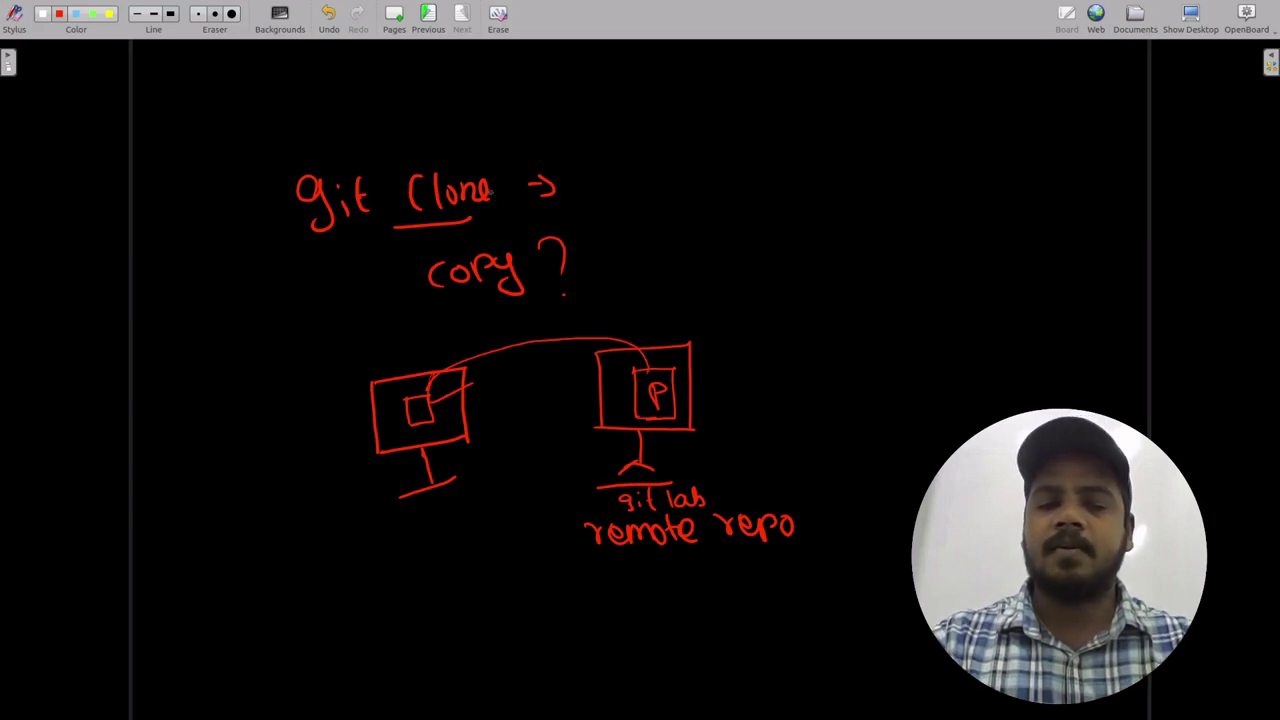
drag(505, 372, 568, 366)
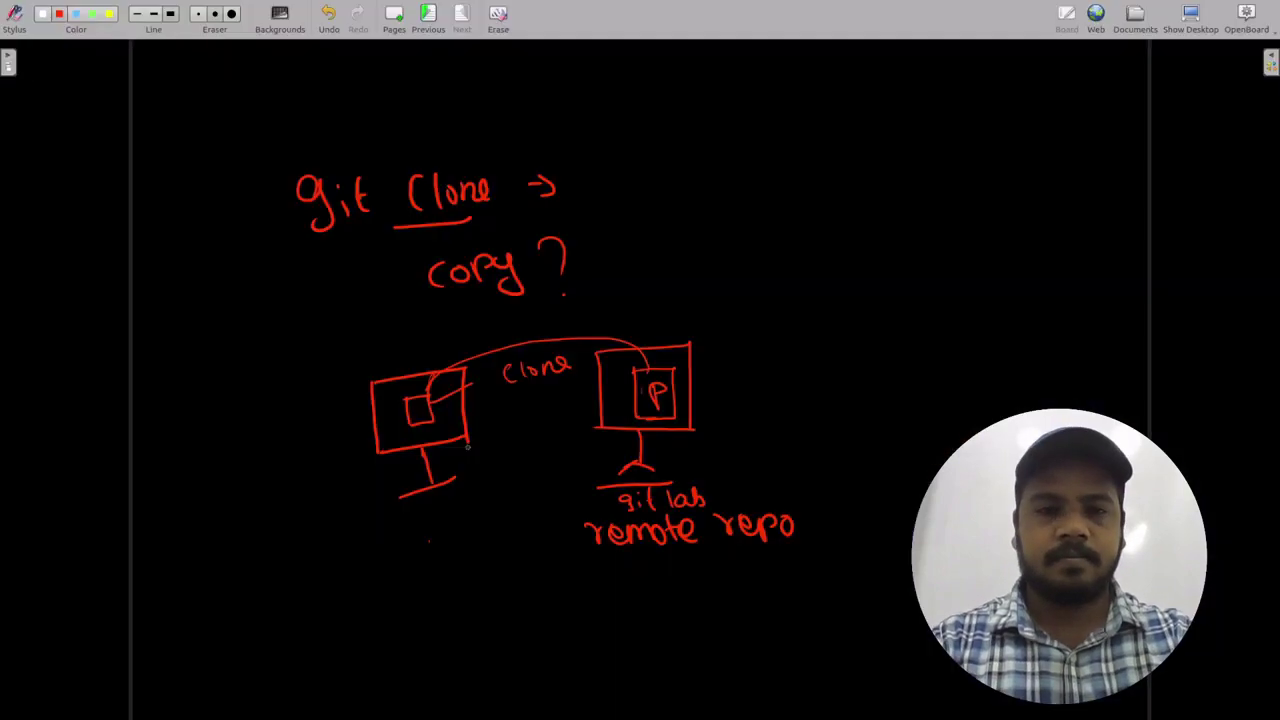
- Switch to the Chrome window showing the GitLab Groups page
key(alt+Tab)
key(Tab)
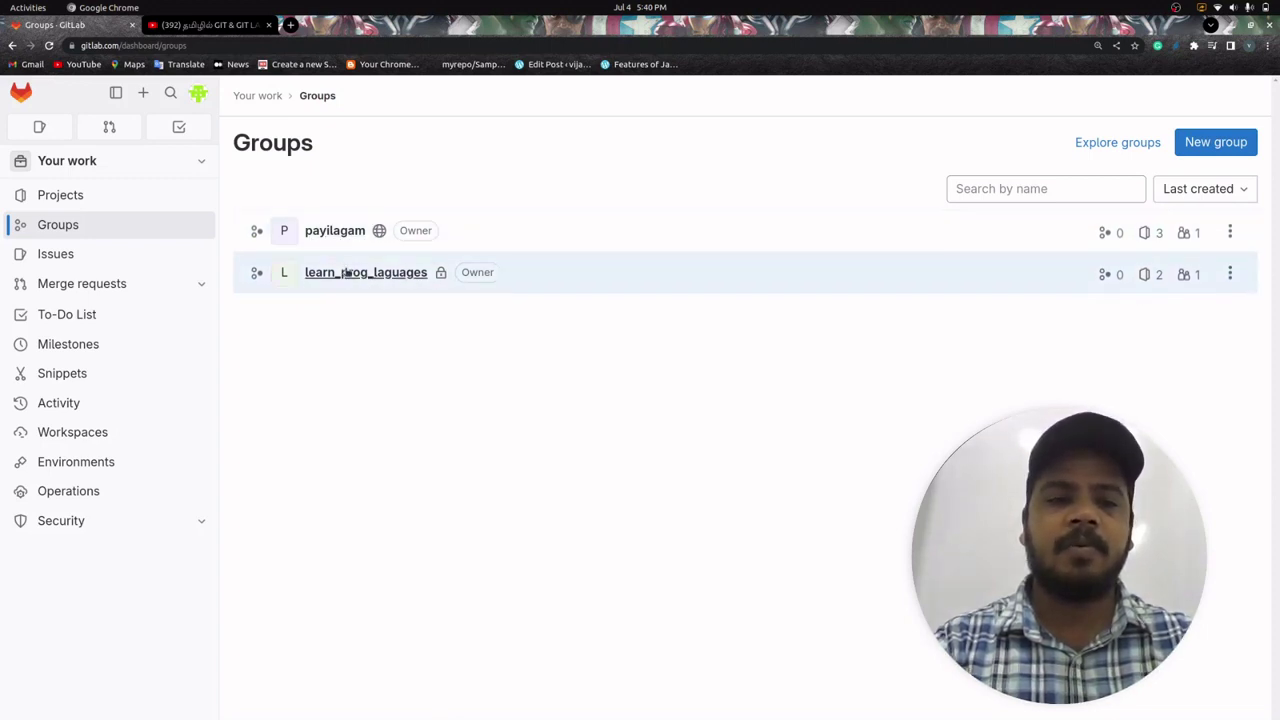
- Open the Java project in the learn_prog_laguages group, then switch to the Files window
click(401, 277)
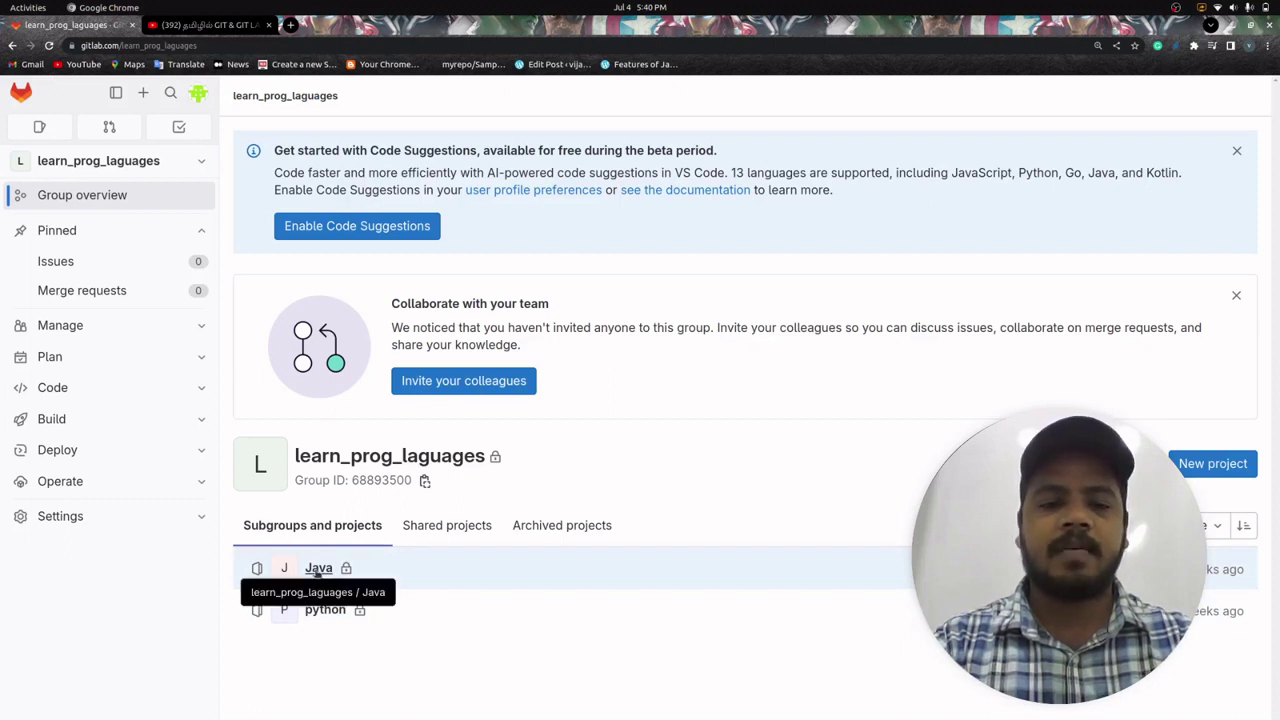
click(316, 569)
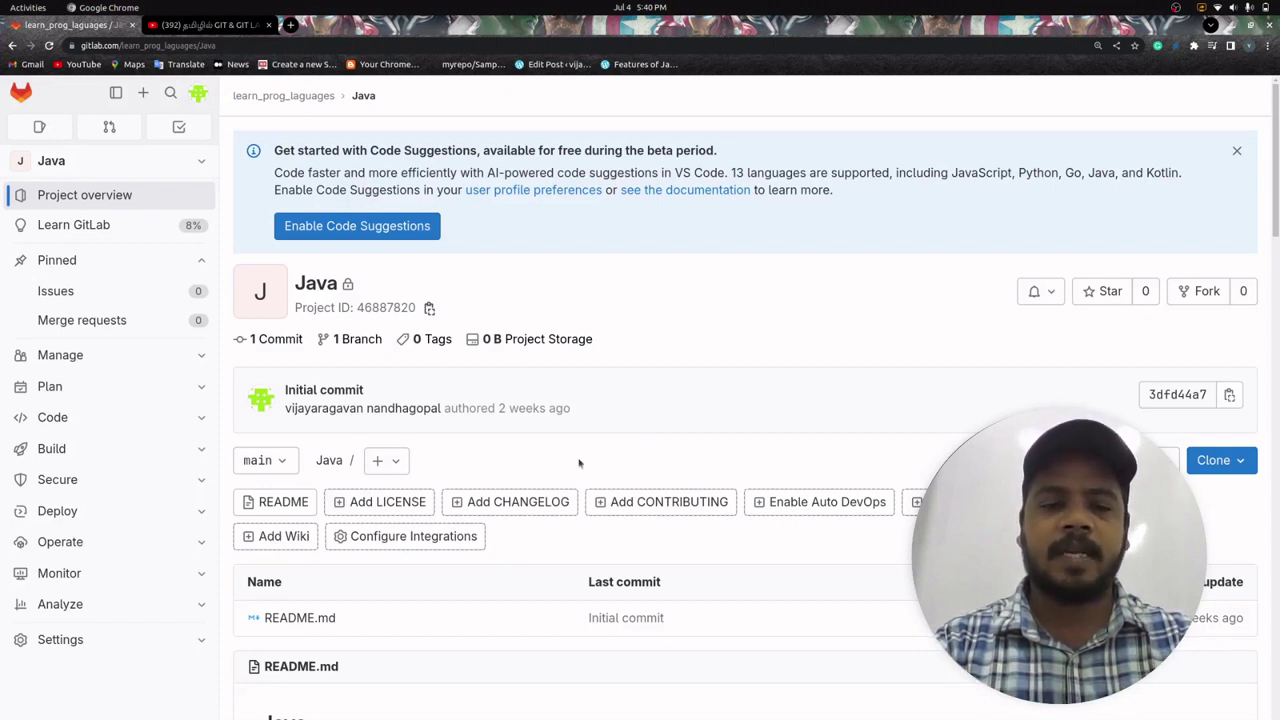
key(alt+Tab)
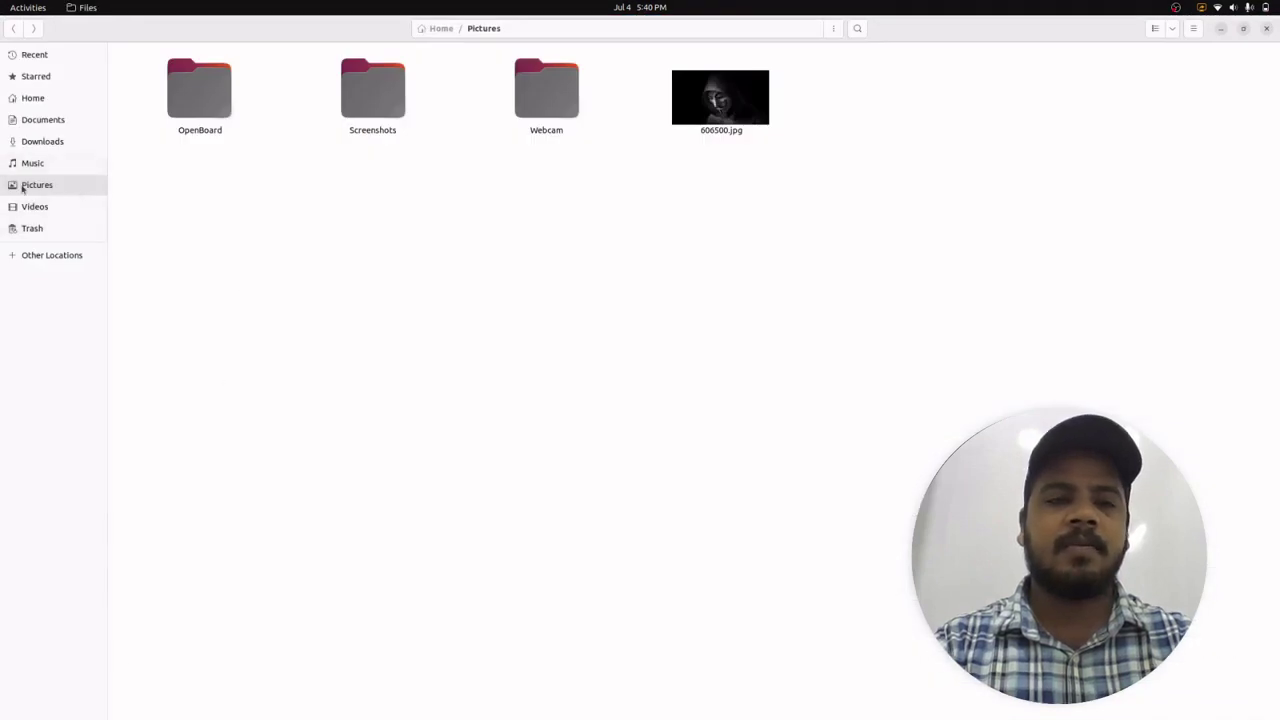
- Create a new folder named learn_GIT in Pictures
right_click(369, 233)
click(436, 247)
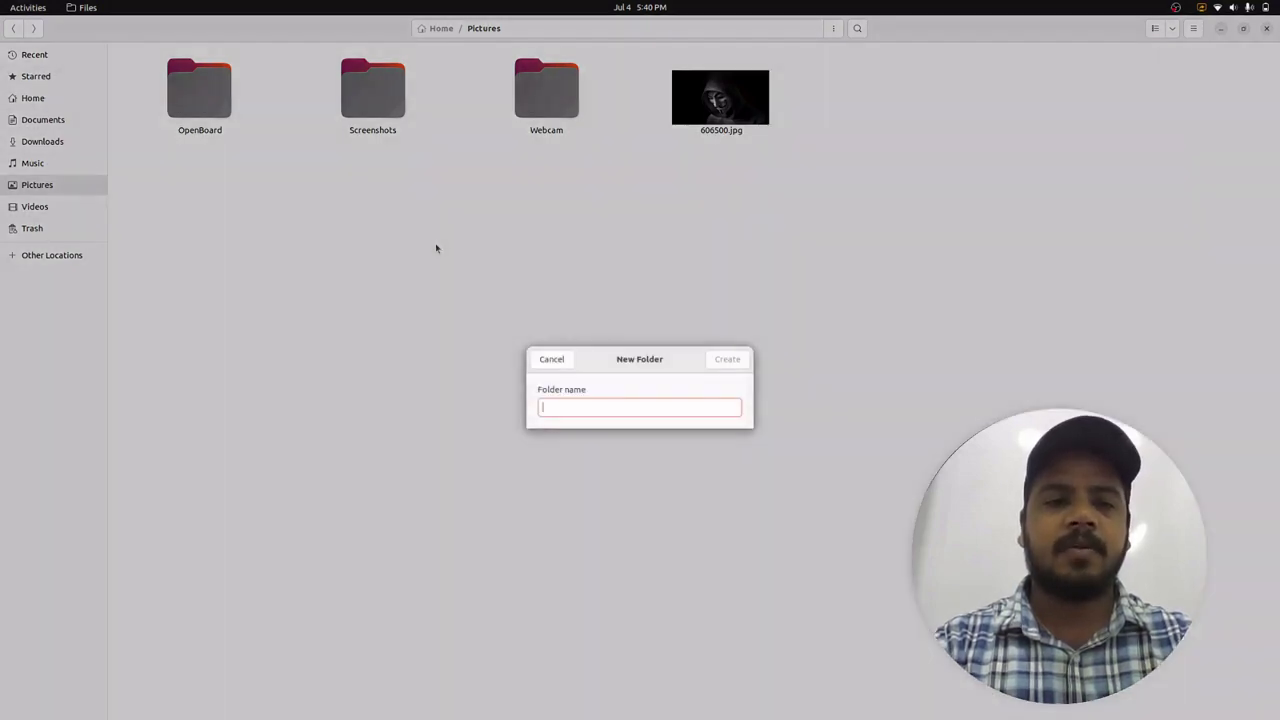
text(learn_GIT)
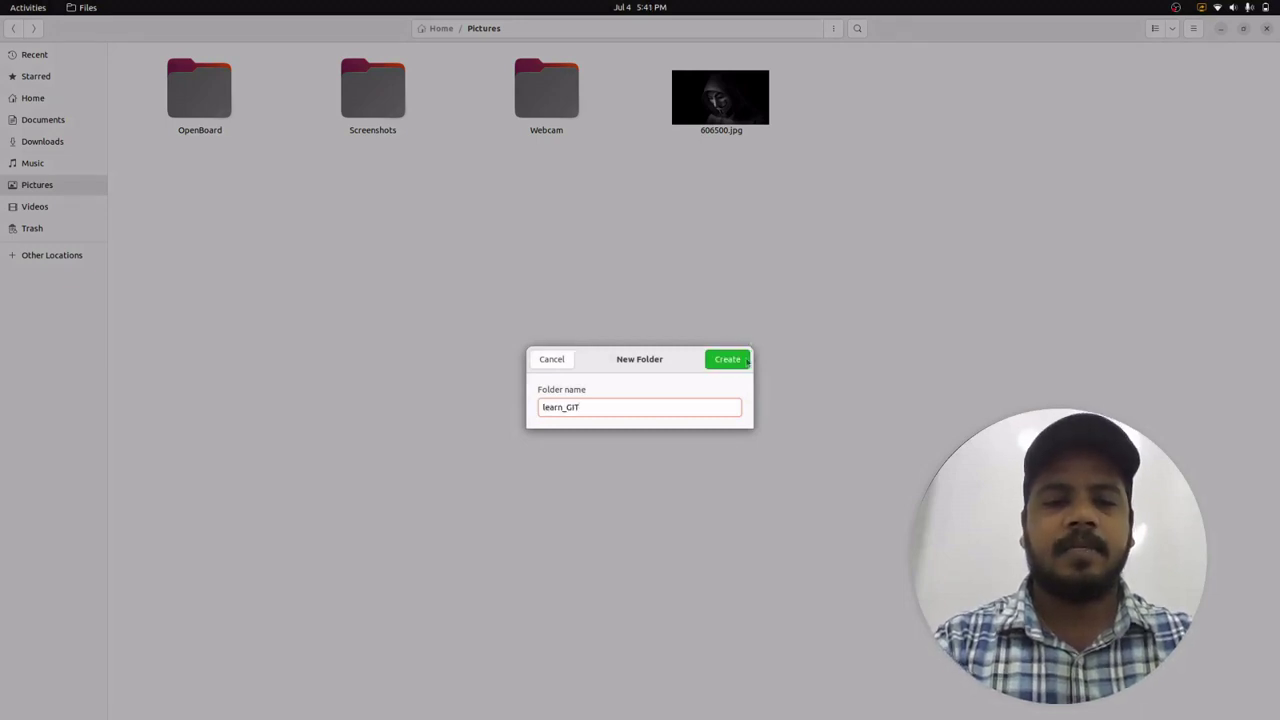
click(737, 362)
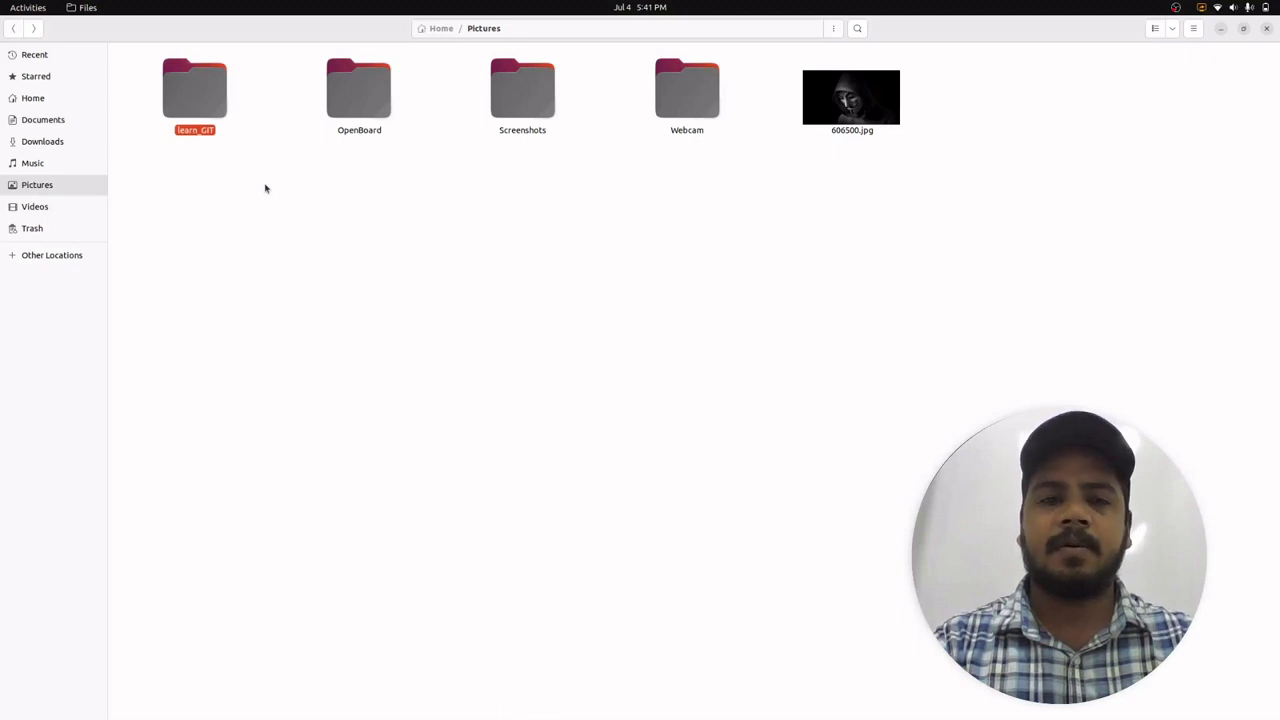
- Open the empty learn_GIT folder in a terminal
double_click(195, 101)
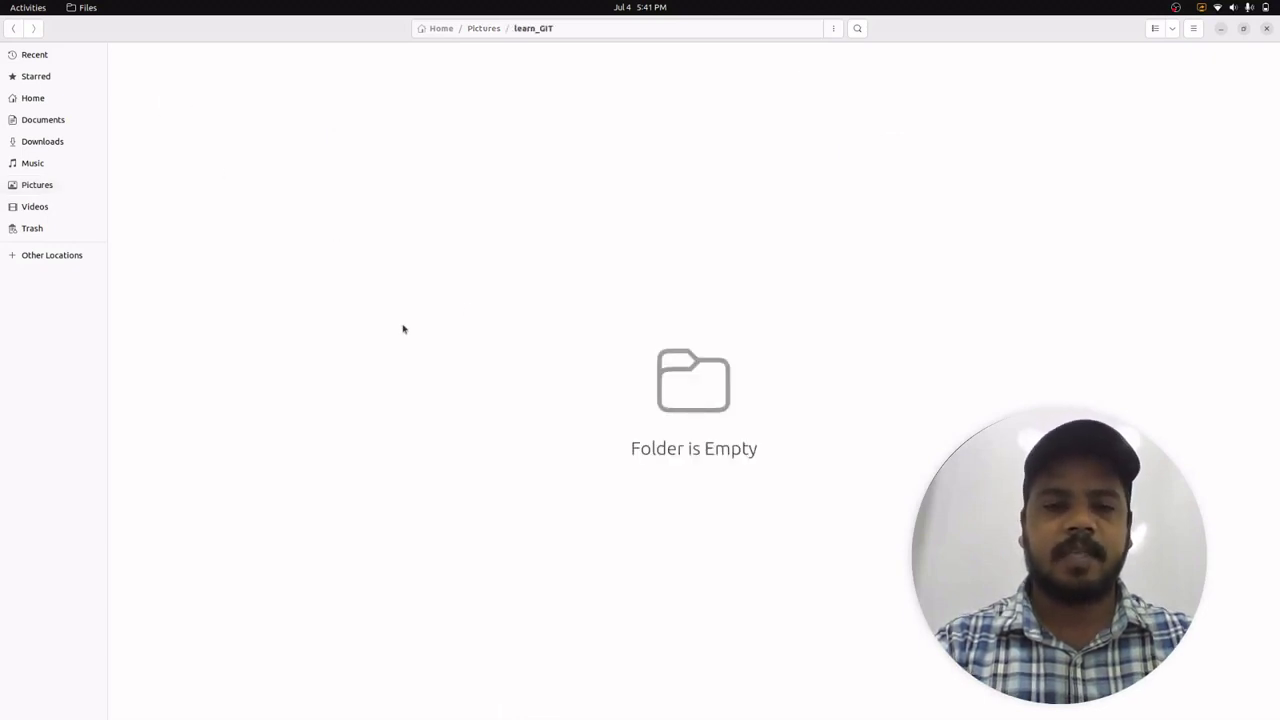
right_click(481, 149)
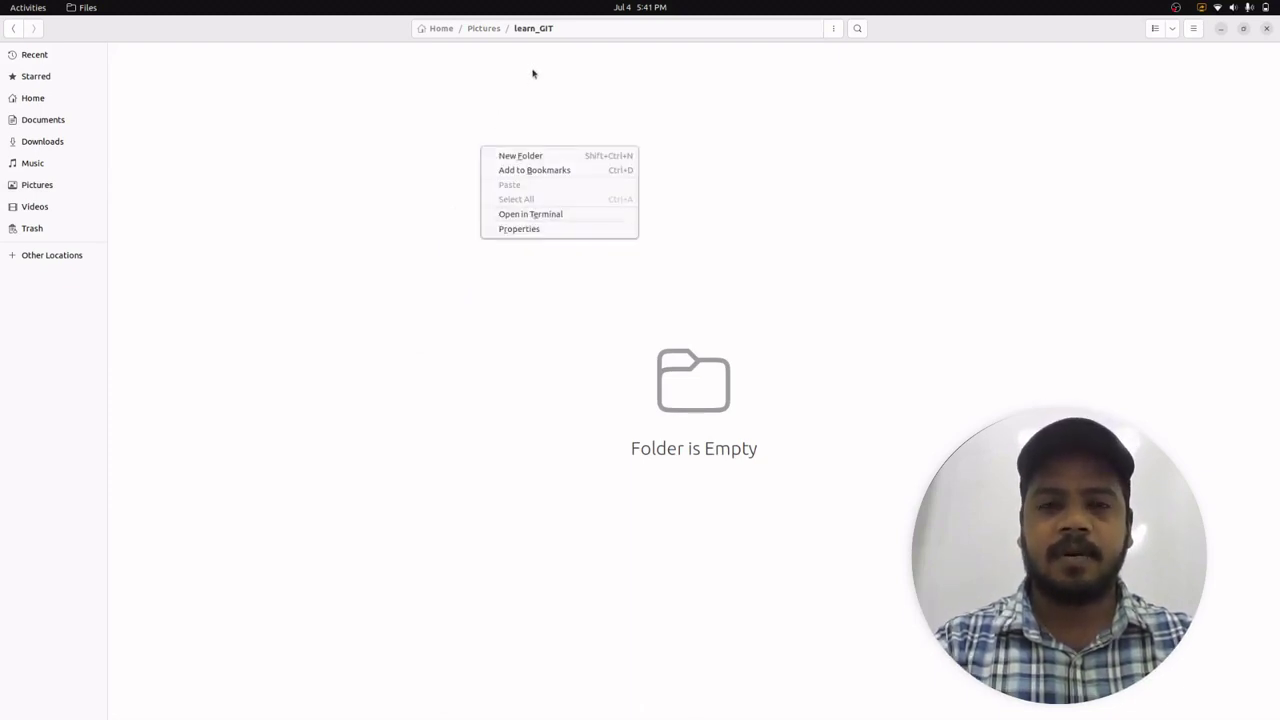
click(590, 214)
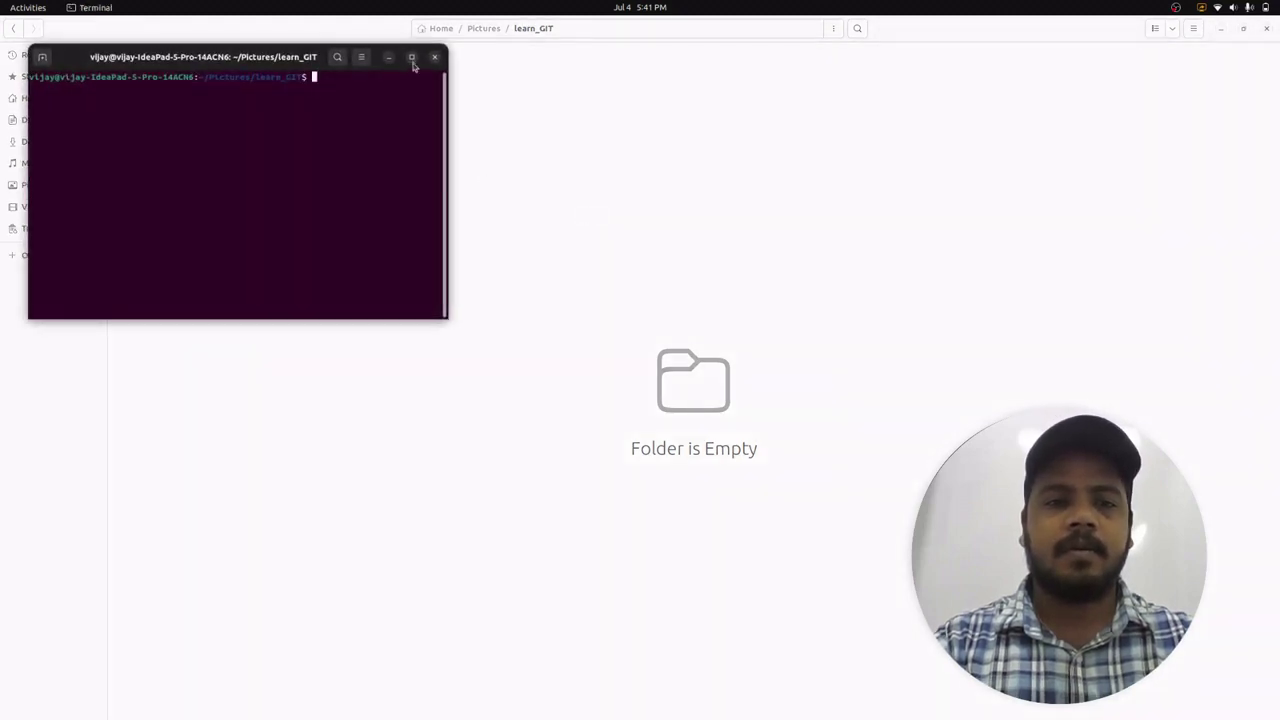
- Maximize the learn_GIT terminal, enlarge its text, and switch back to the GitLab Java project
click(411, 57)
key(ctrl+plus)
key(ctrl+plus)
key(ctrl+plus)
key(ctrl+plus)
key(ctrl+plus)
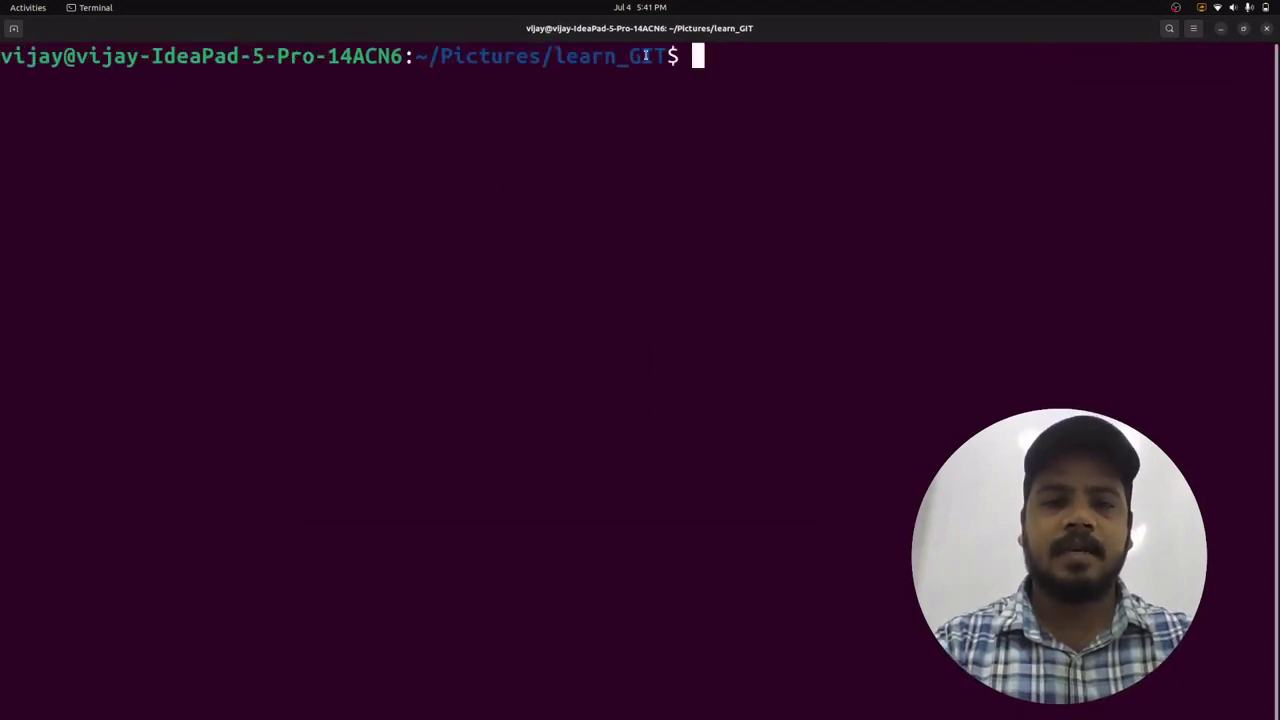
drag(668, 56, 583, 56)
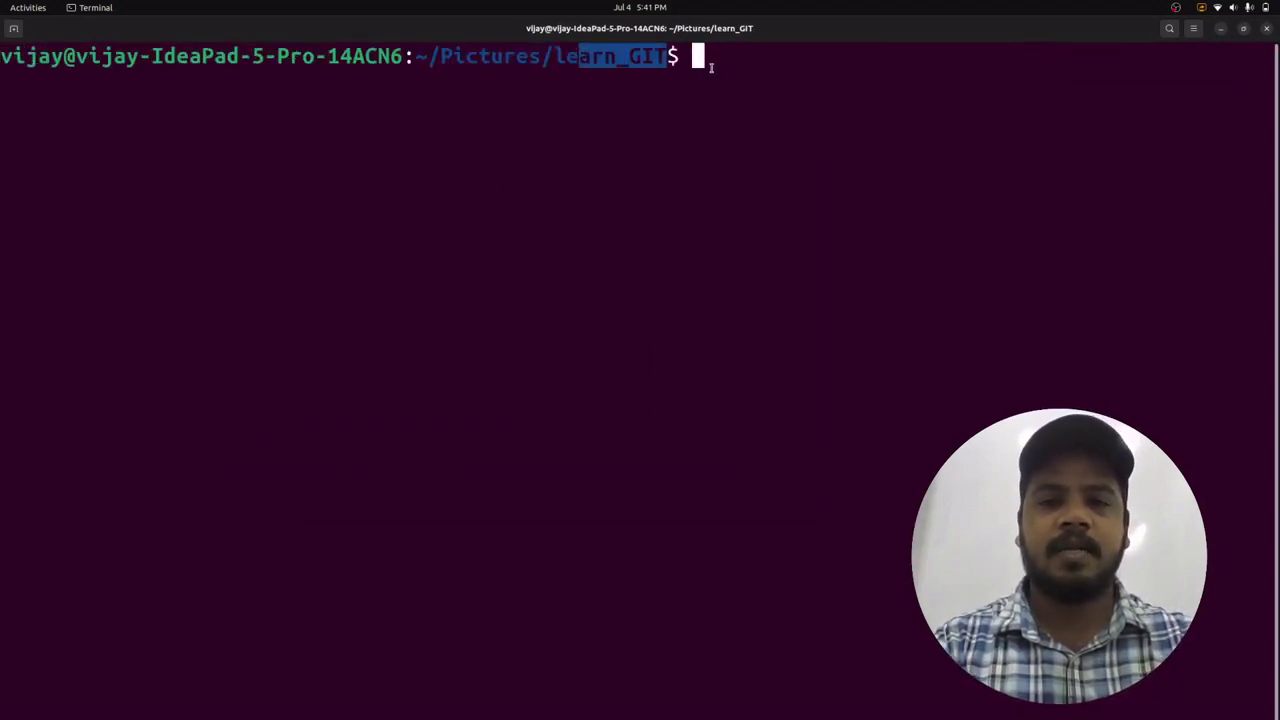
key(alt+Tab)
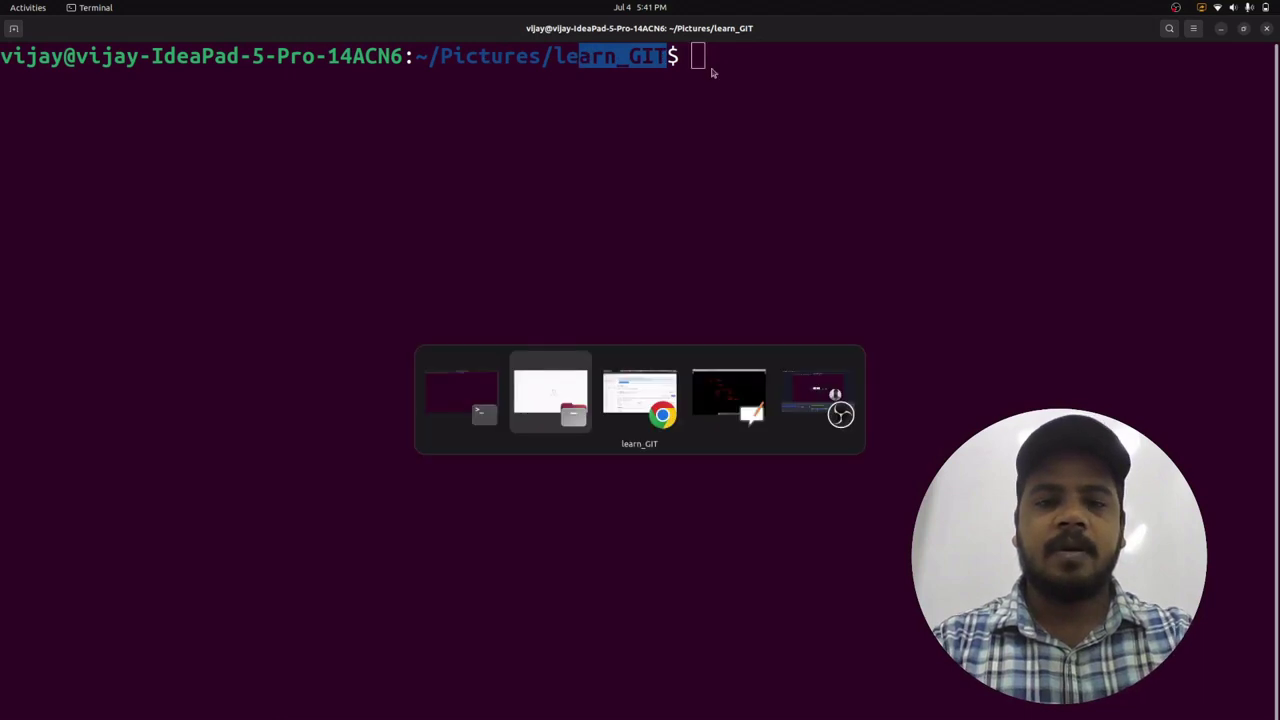
key(alt+Tab)
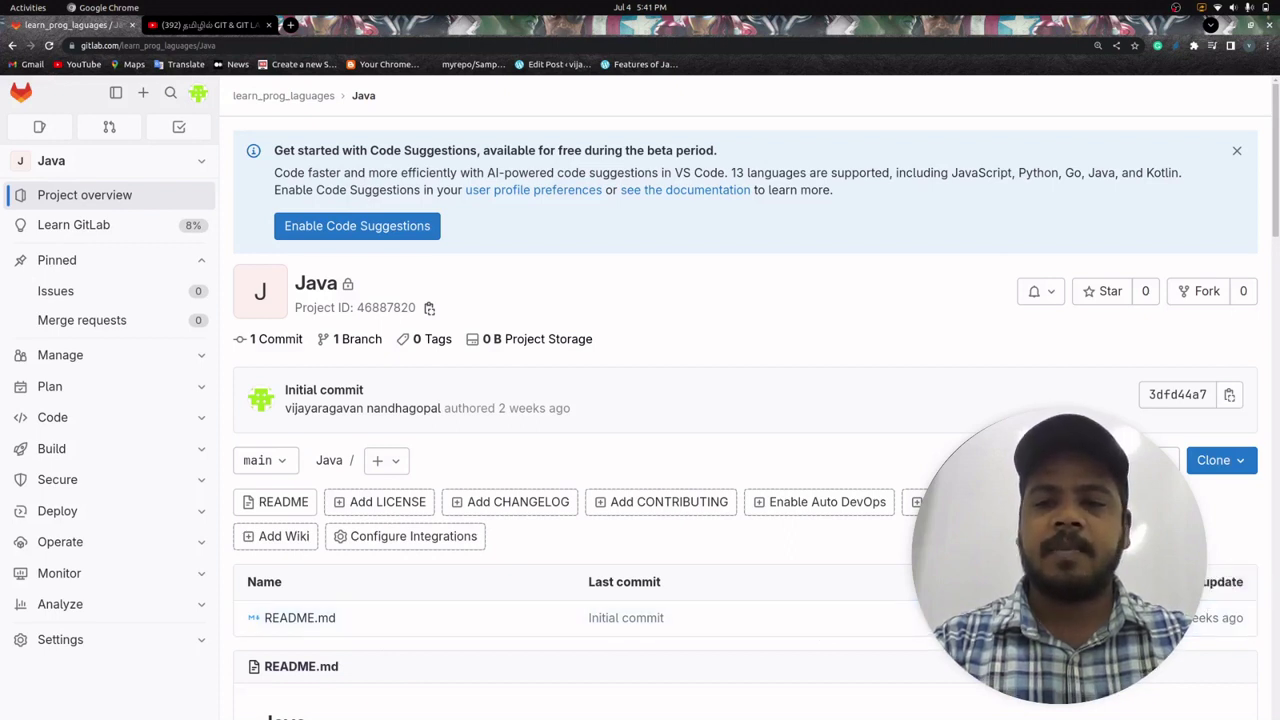
- Copy the Java project's HTTPS clone URL and return to the terminal
click(1227, 463)
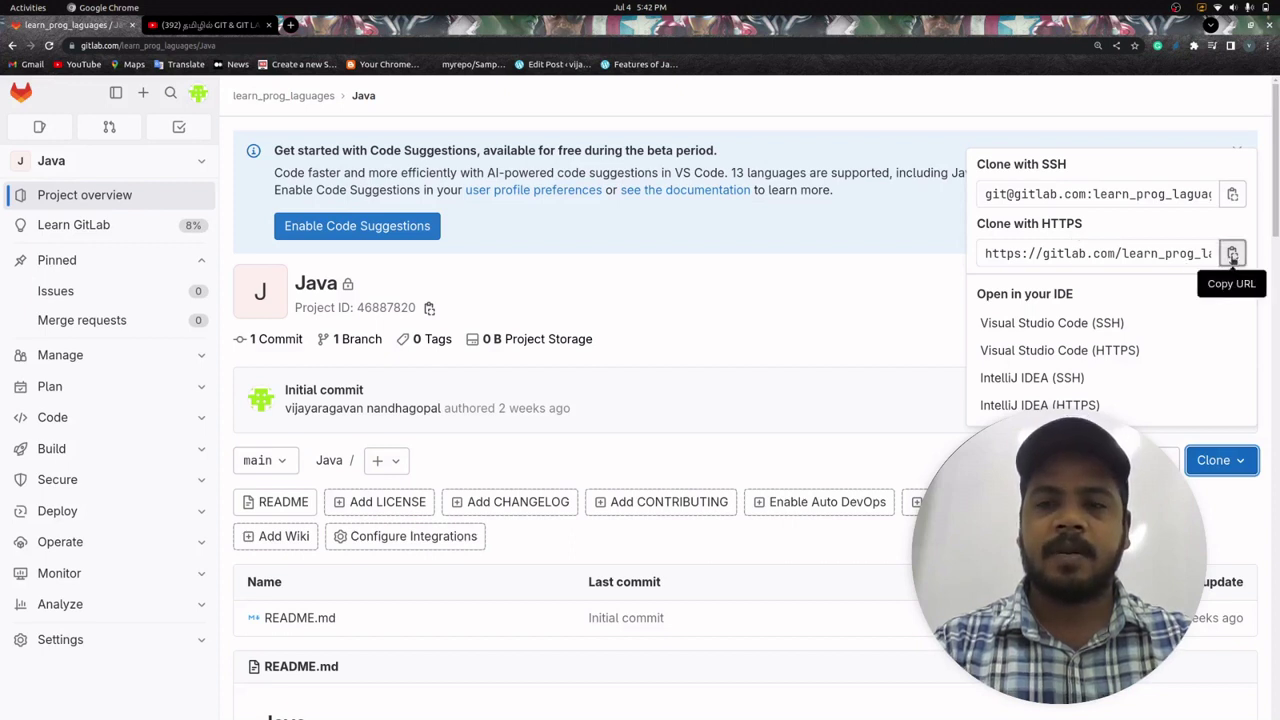
click(1232, 254)
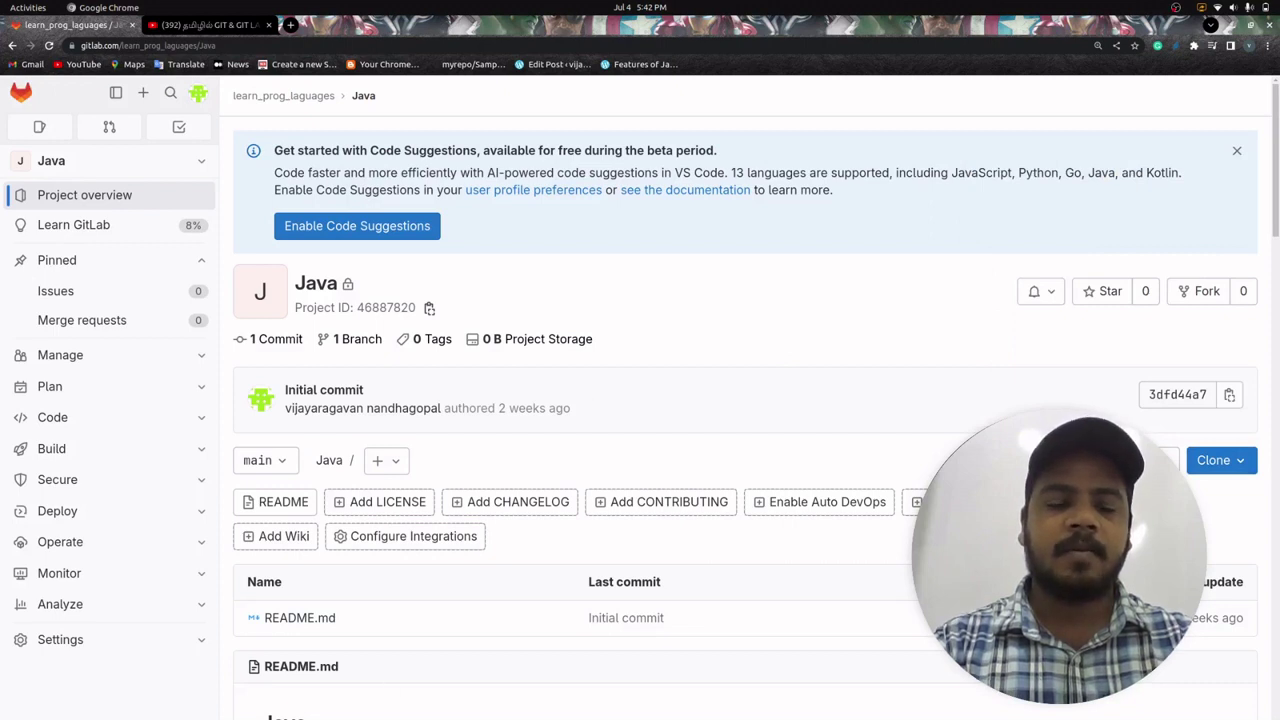
key(alt+Tab)
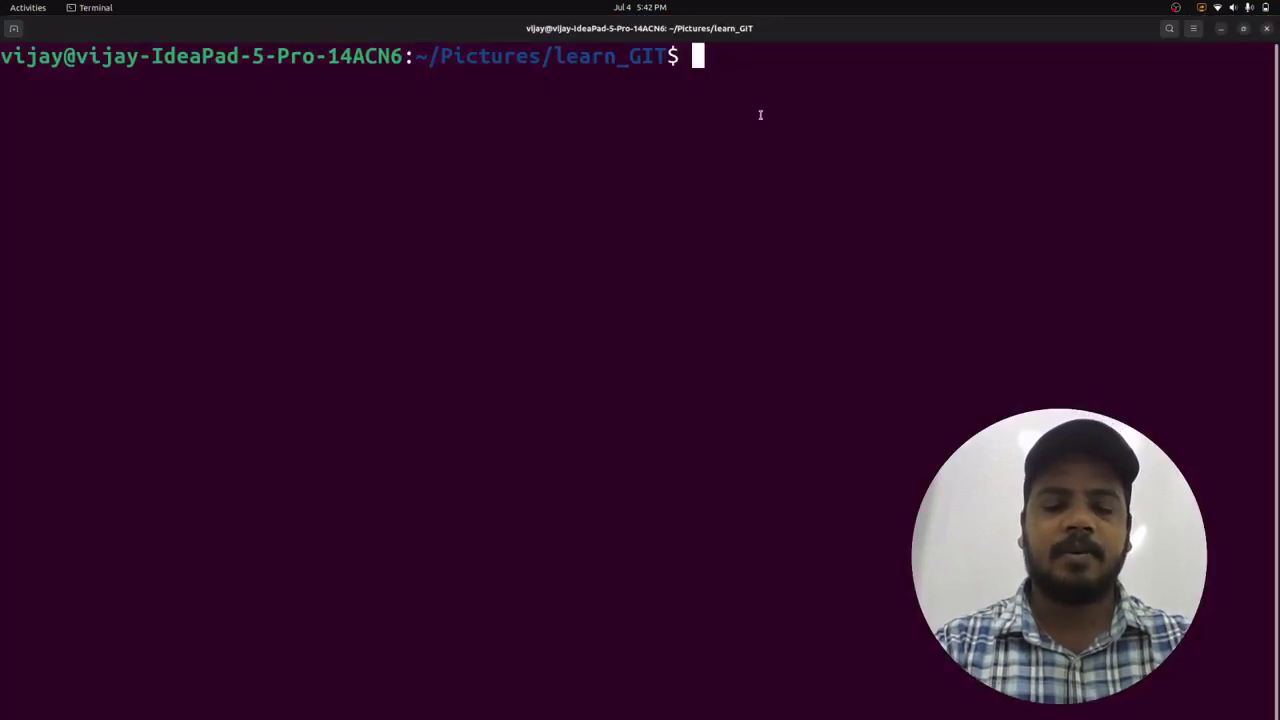
- Run git clone with the pasted Java repository URL
text(GIT)
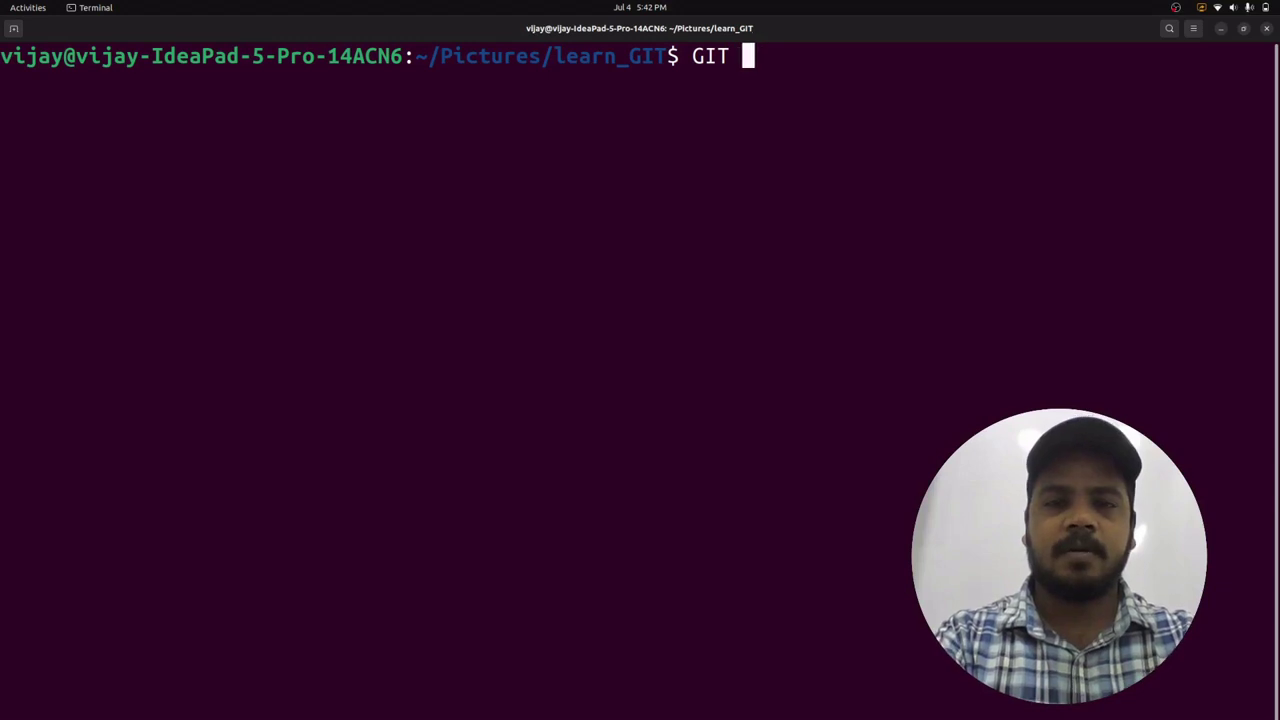
key(BackSpace)
key(BackSpace)
key(BackSpace)
key(BackSpace)
text(git c)
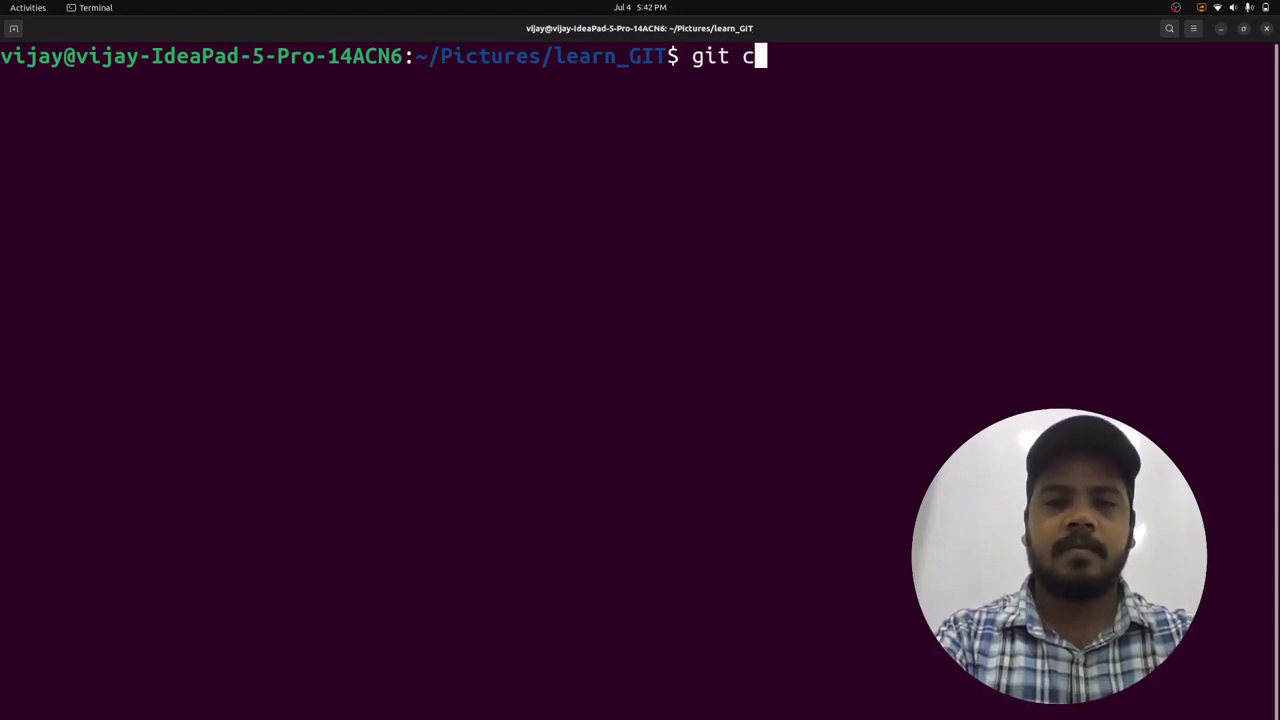
text(lone)
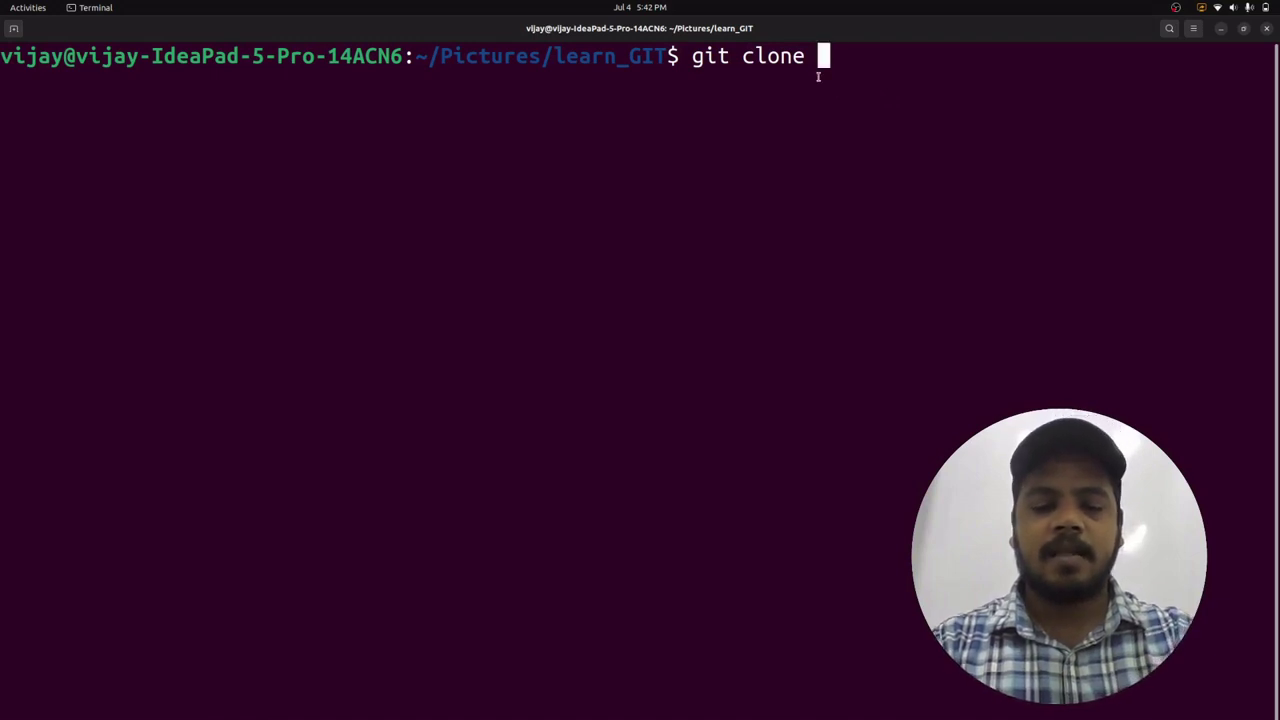
key(ctrl+shift+v)
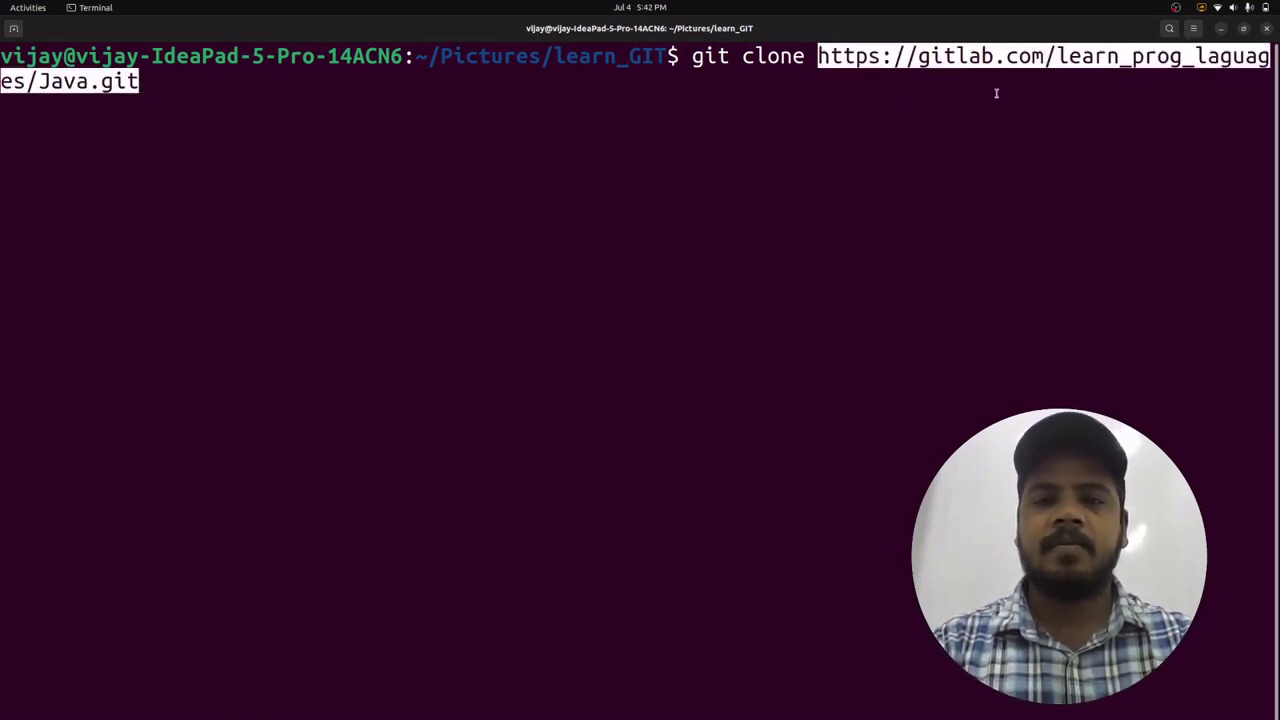
key(Return)
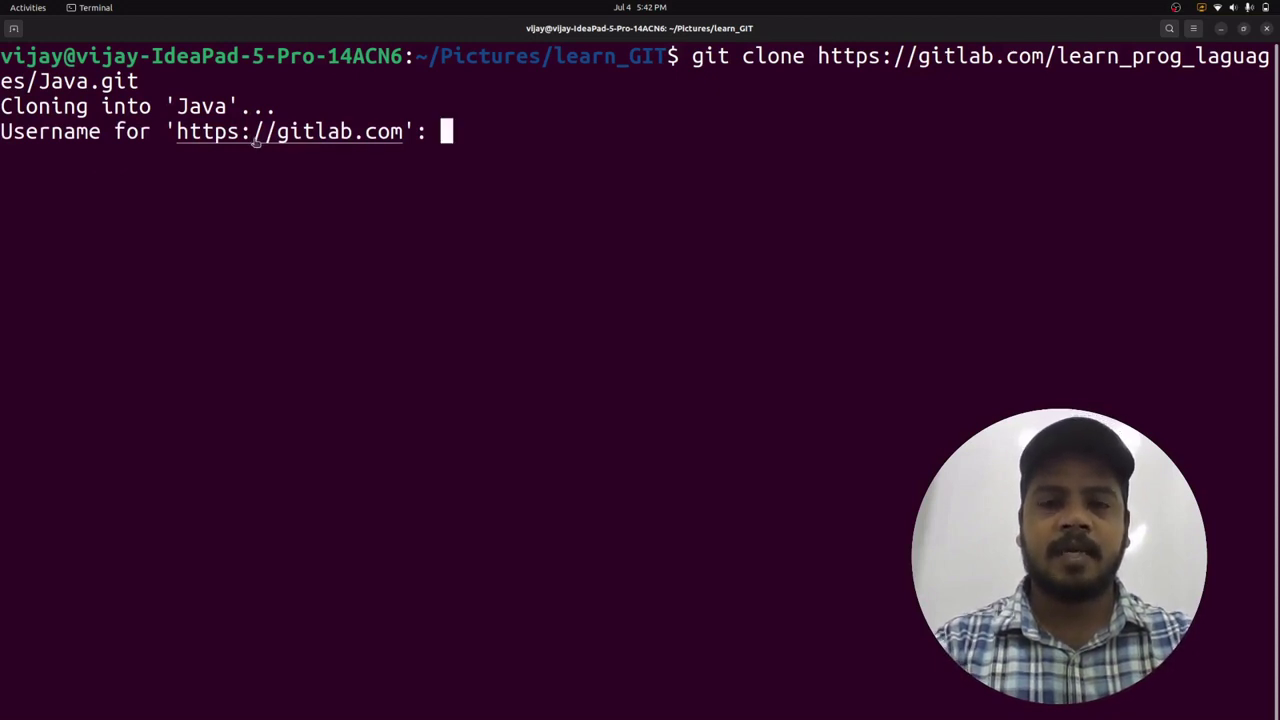
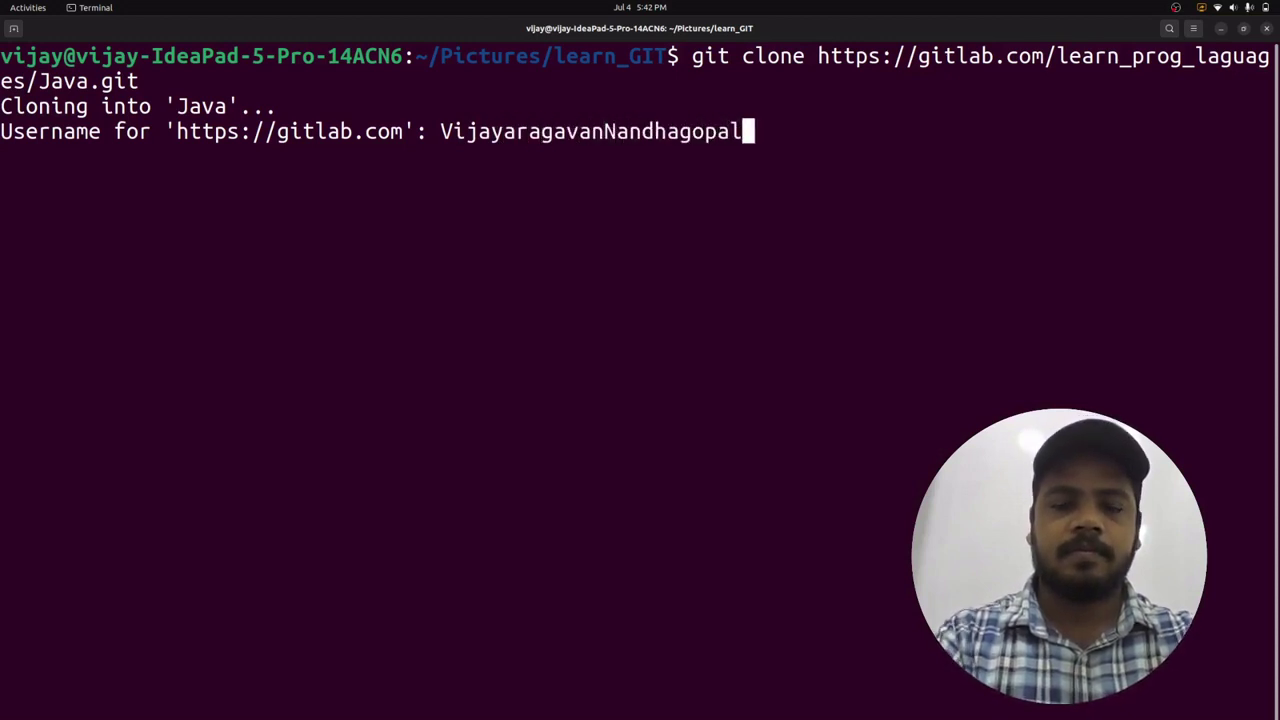
- Enter the GitLab username and password to finish cloning, then switch to Files
key(Return)
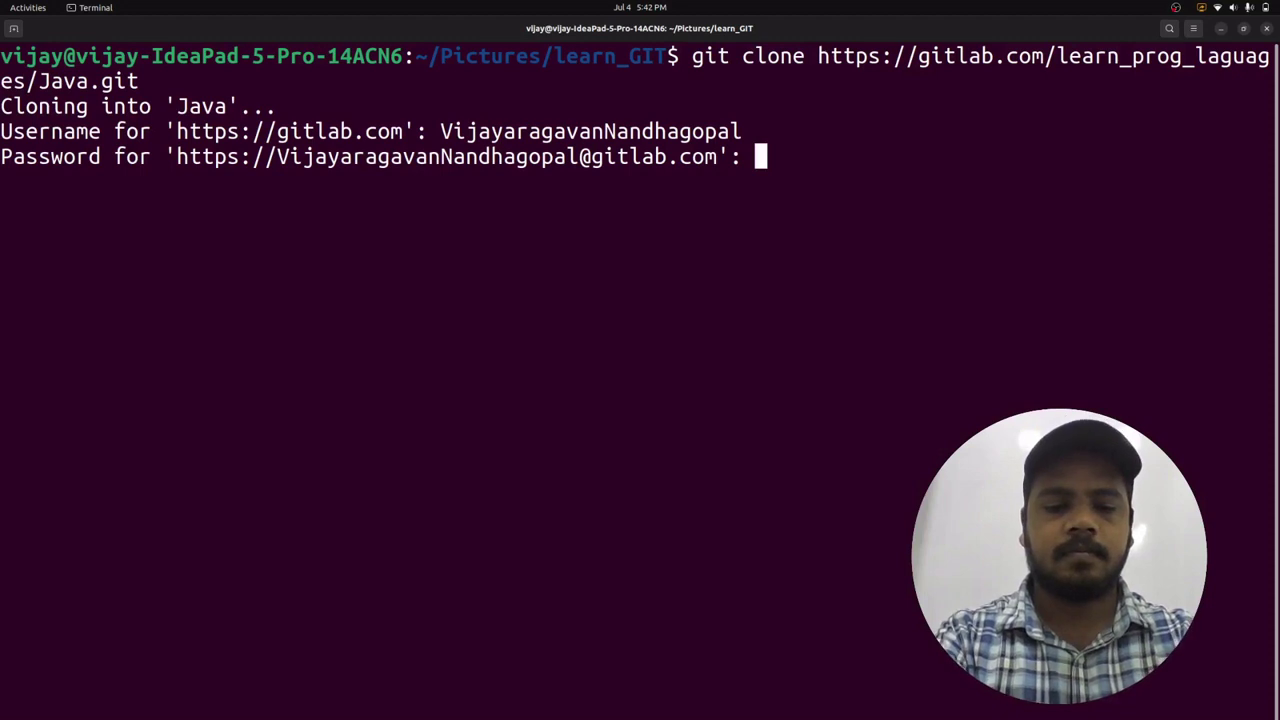
key(Return)
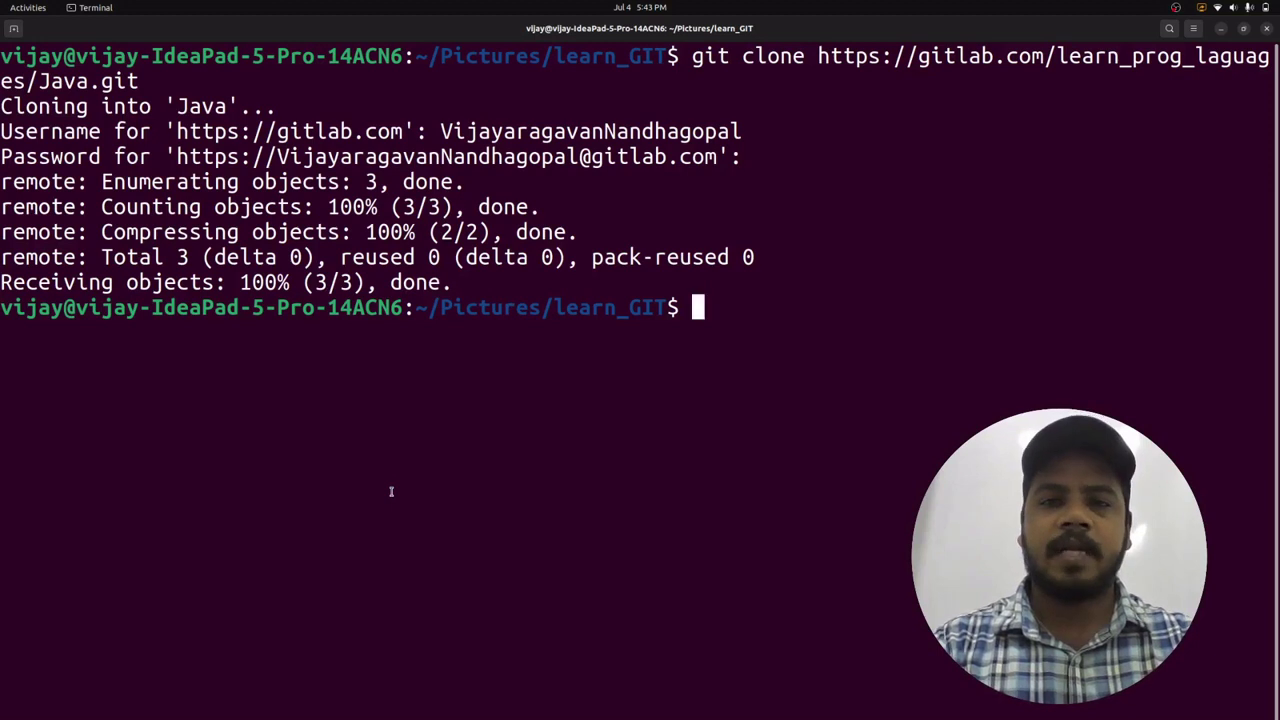
key(alt+Tab)
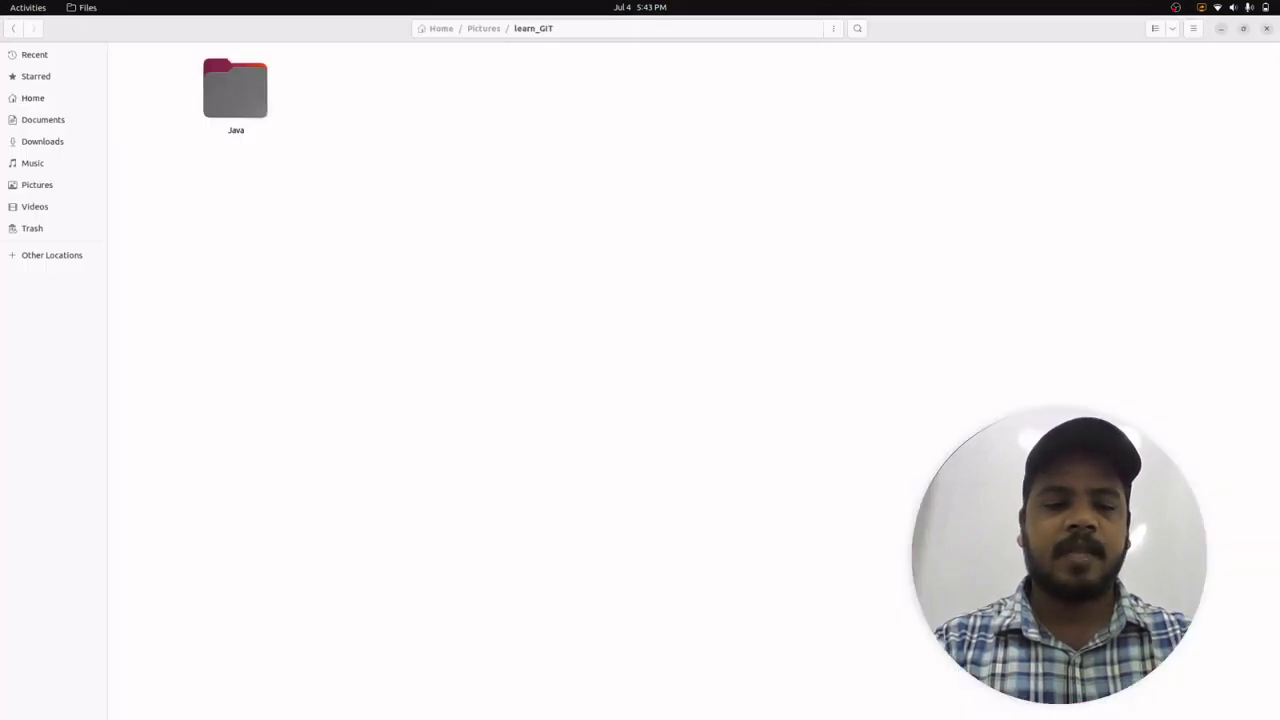
- Open the cloned Java folder inside learn_GIT to show .git and README.md
click(13, 28)
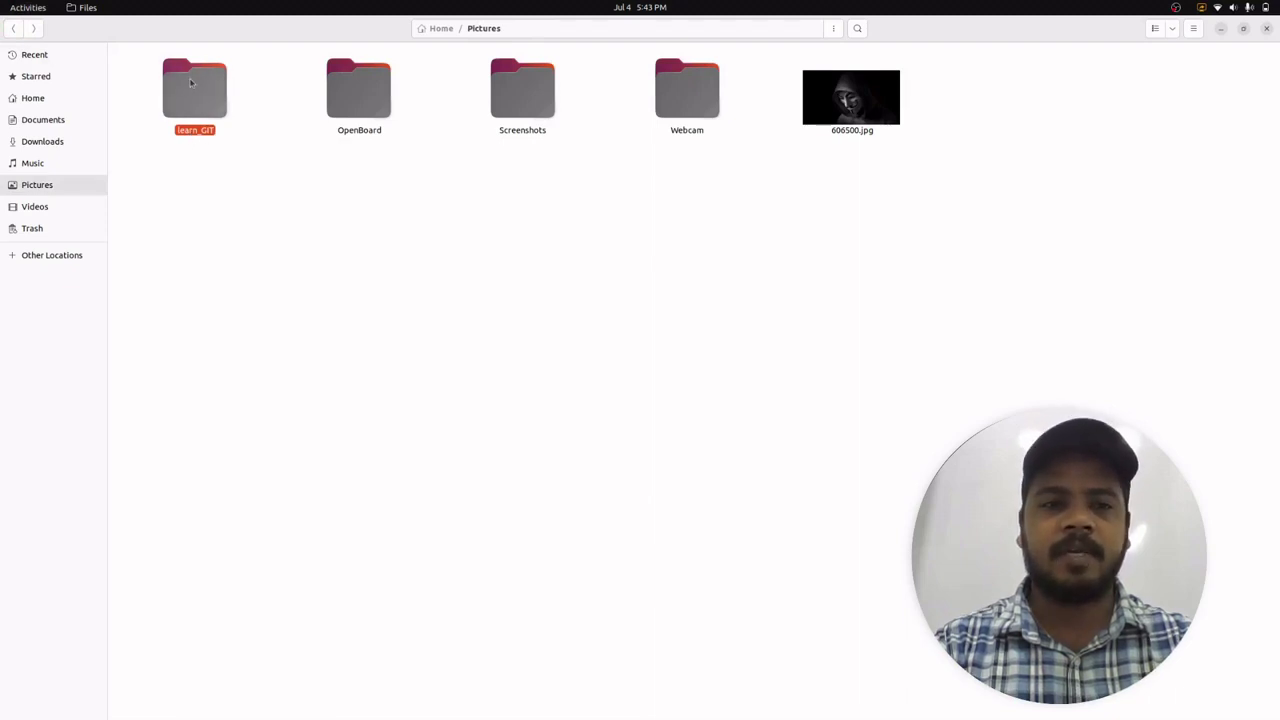
double_click(190, 88)
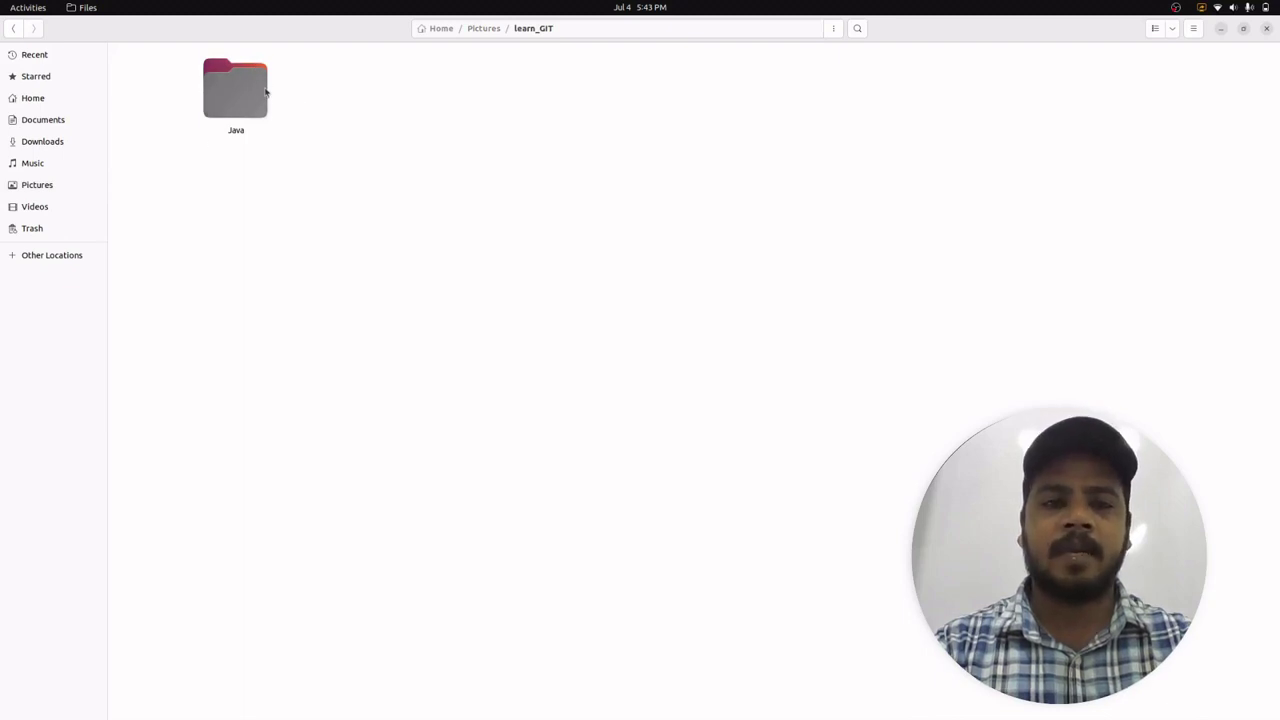
double_click(240, 111)
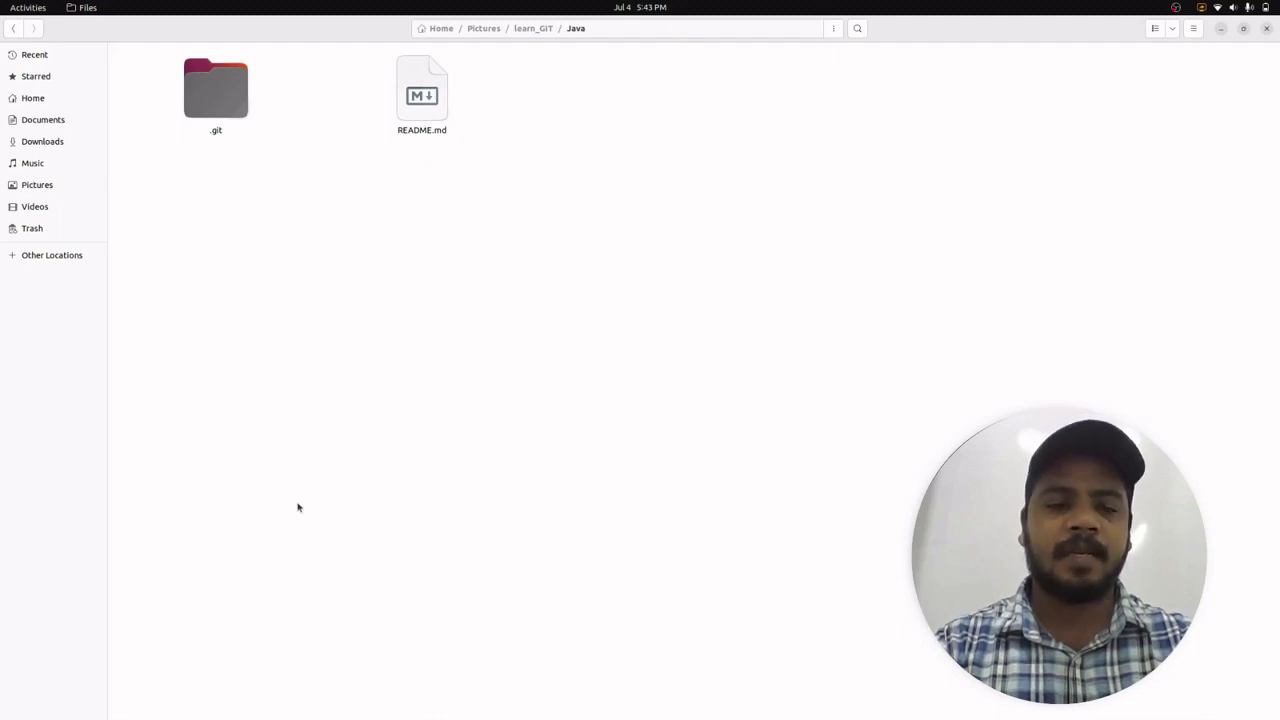
- Compare the GitLab Java project's files against the cloned Java folder
key(alt+Tab)
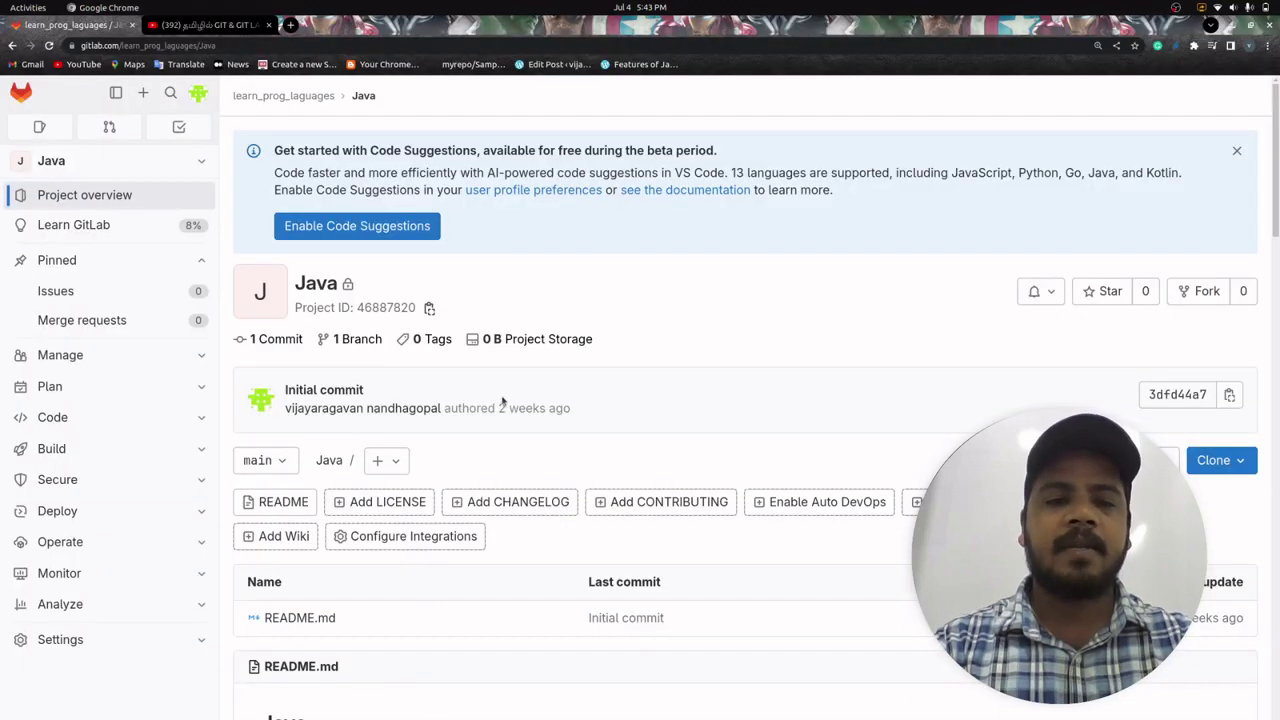
scroll(551, 430, down, 4)
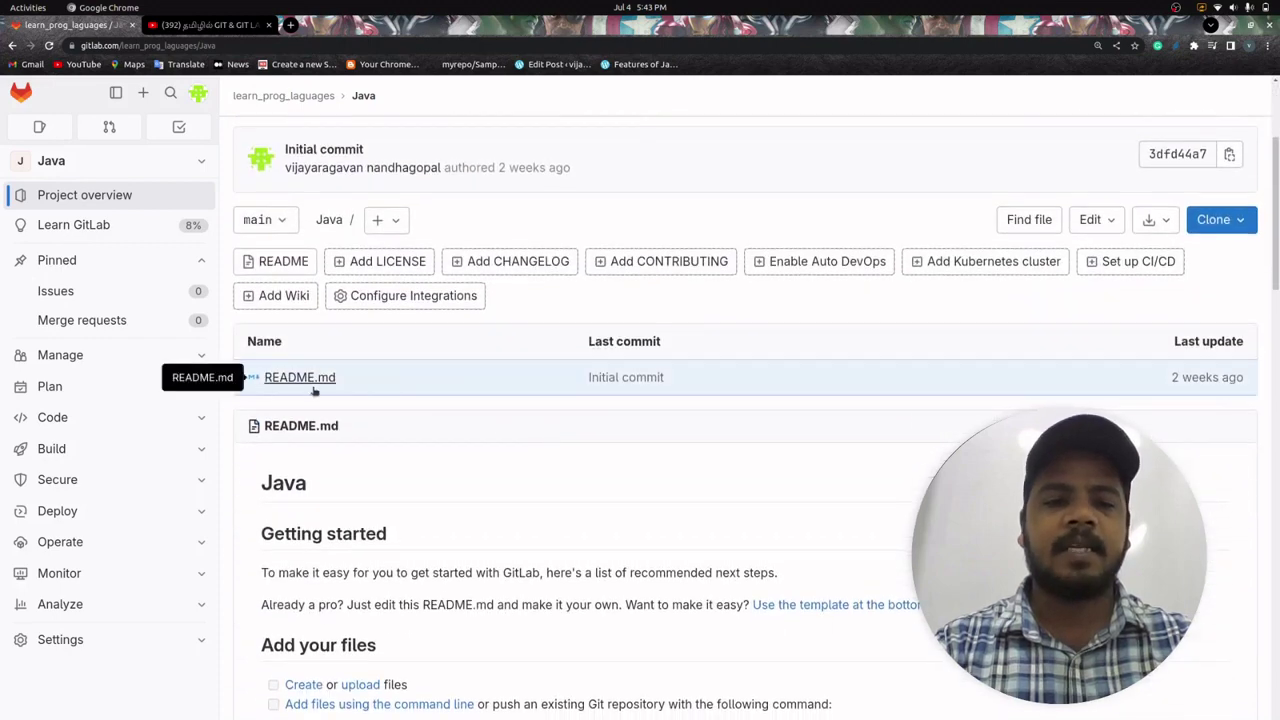
scroll(350, 378, up, 3)
key(alt+Tab)
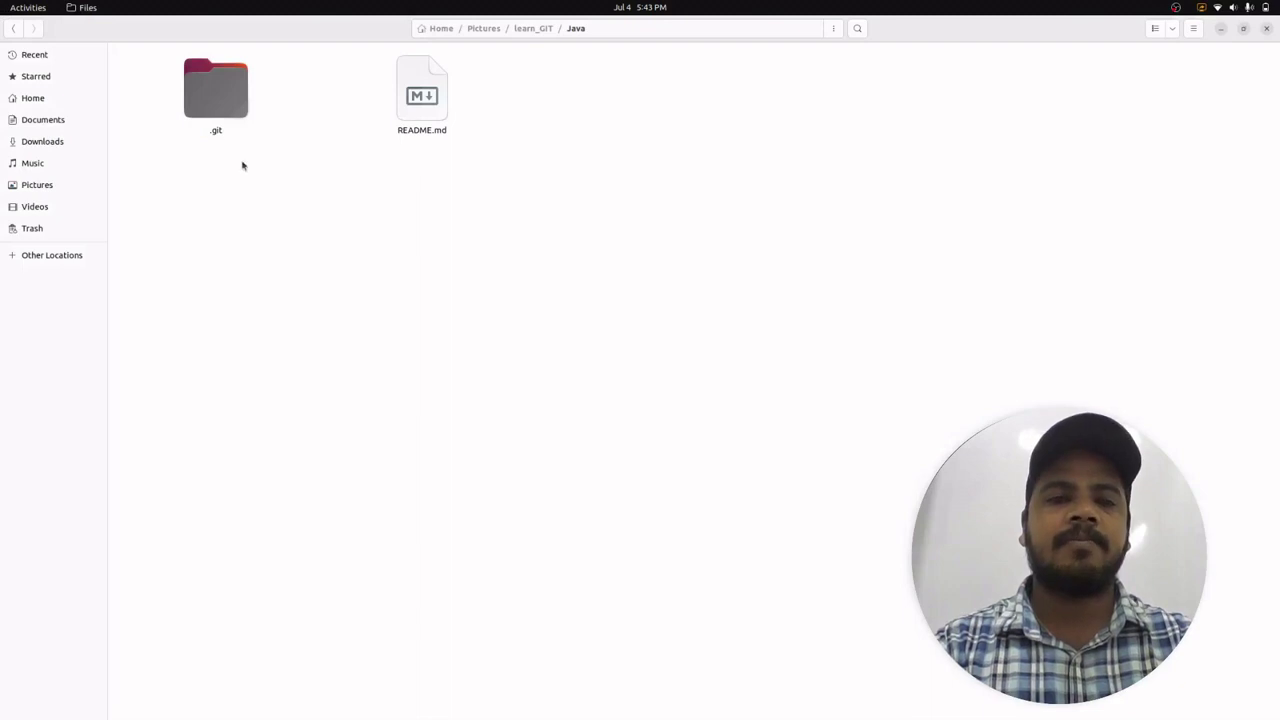
right_click(322, 216)
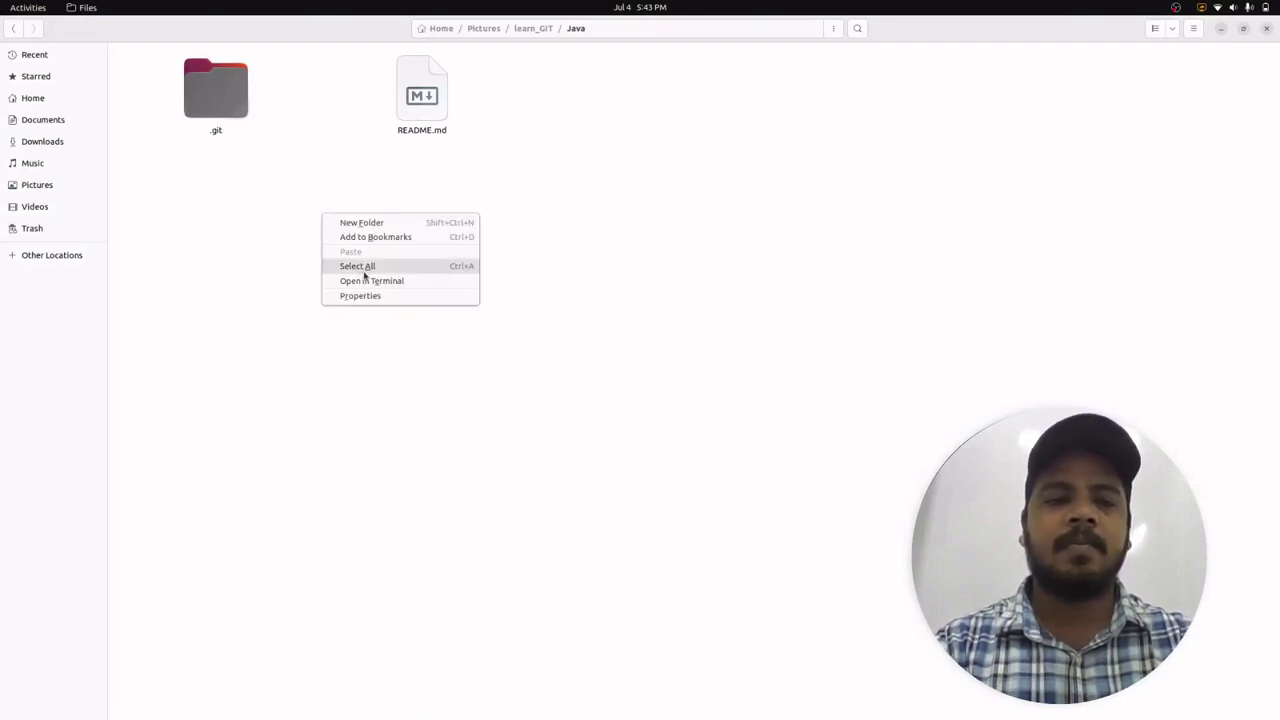
click(613, 169)
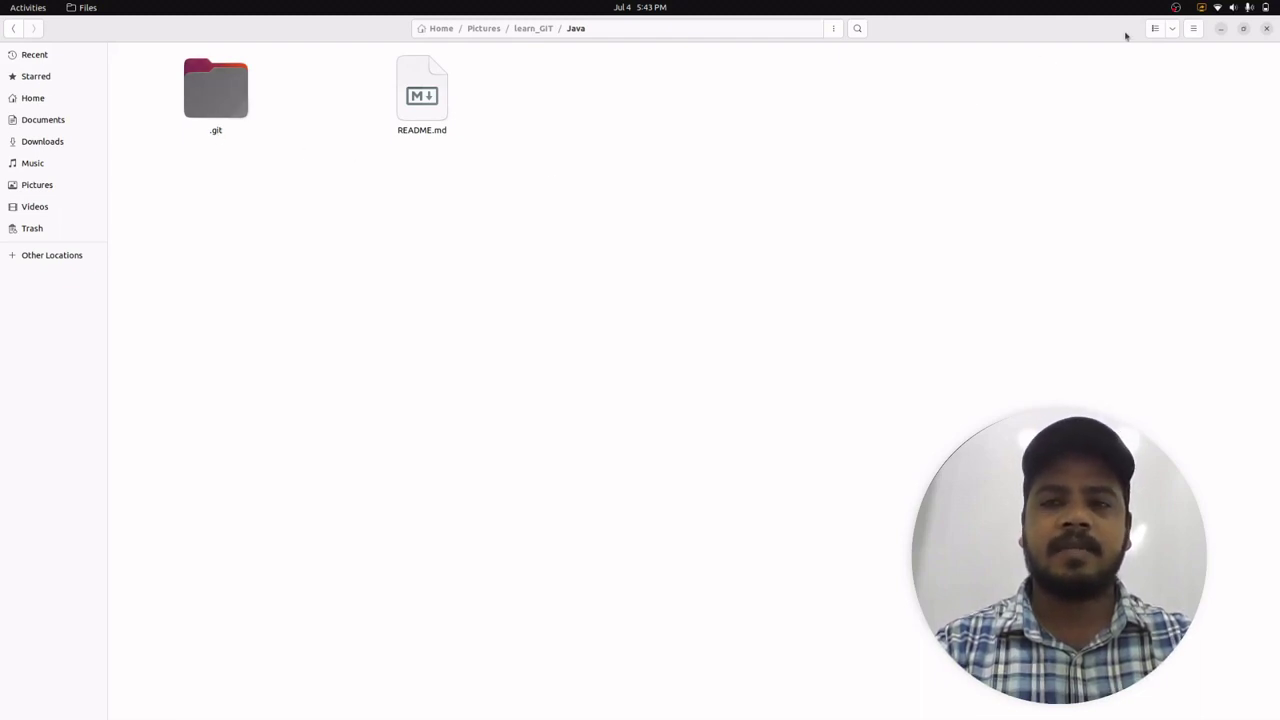
click(1173, 31)
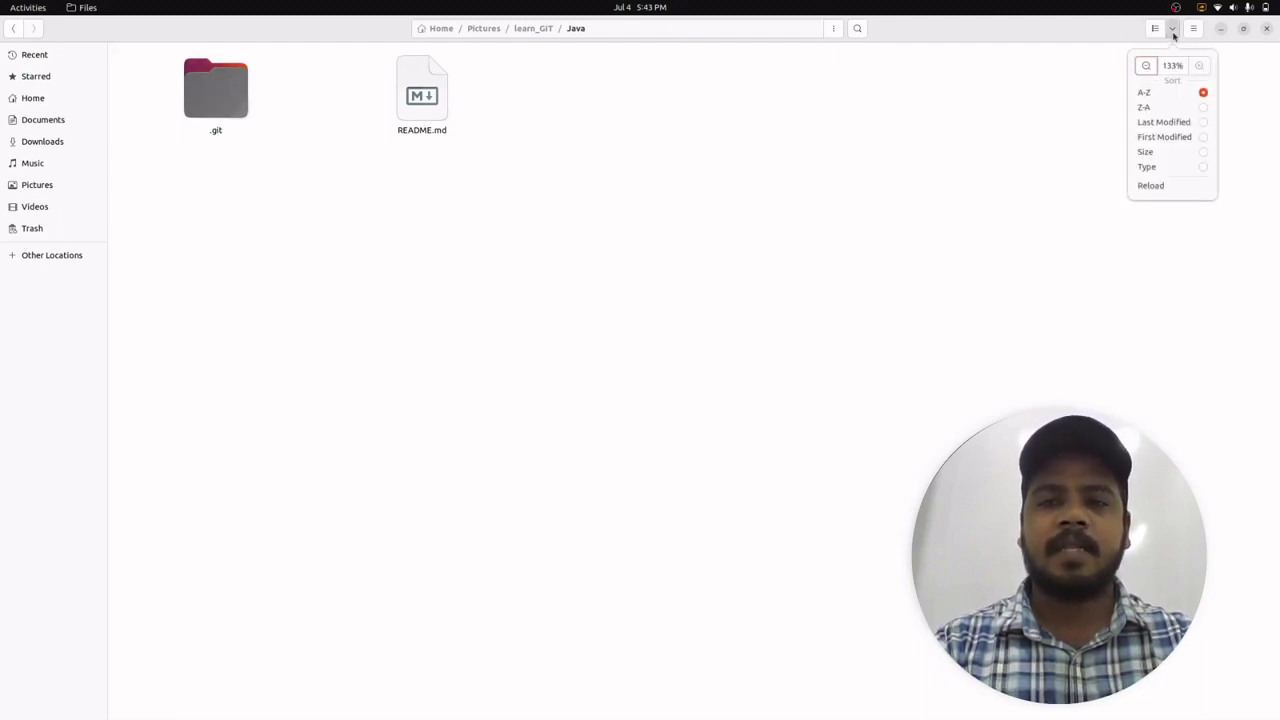
click(1173, 35)
click(1192, 28)
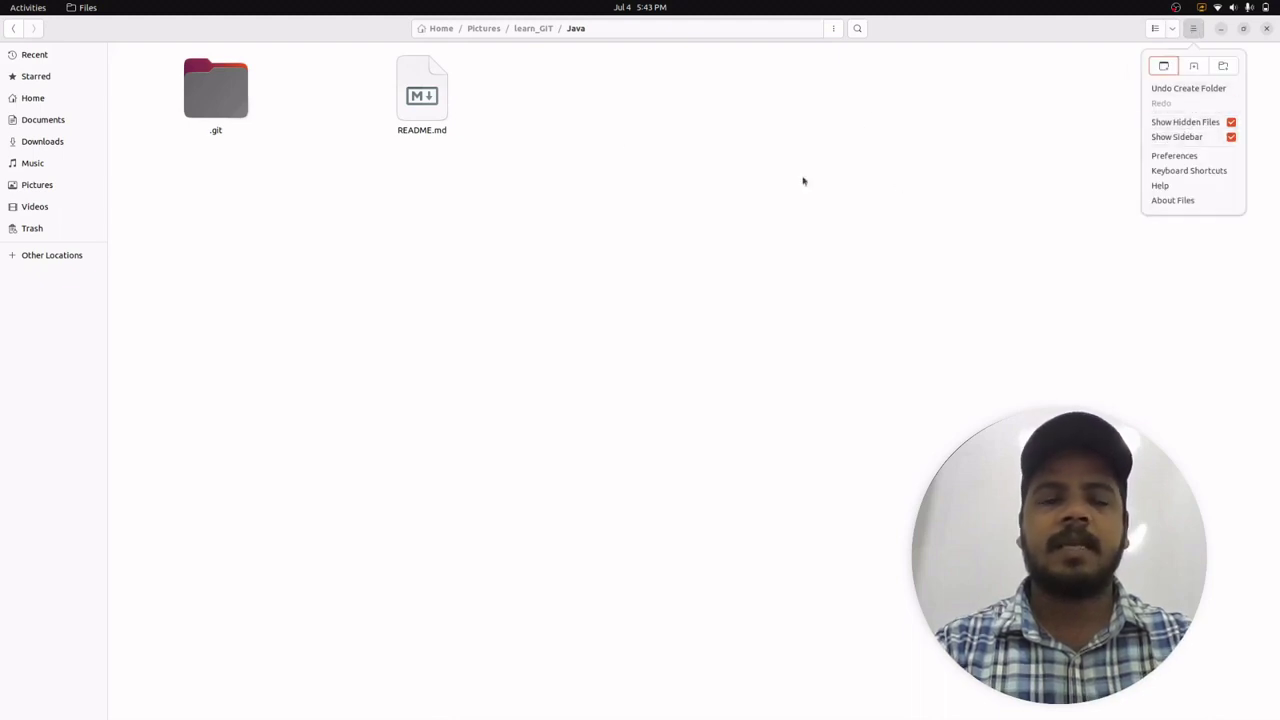
click(620, 136)
right_click(620, 136)
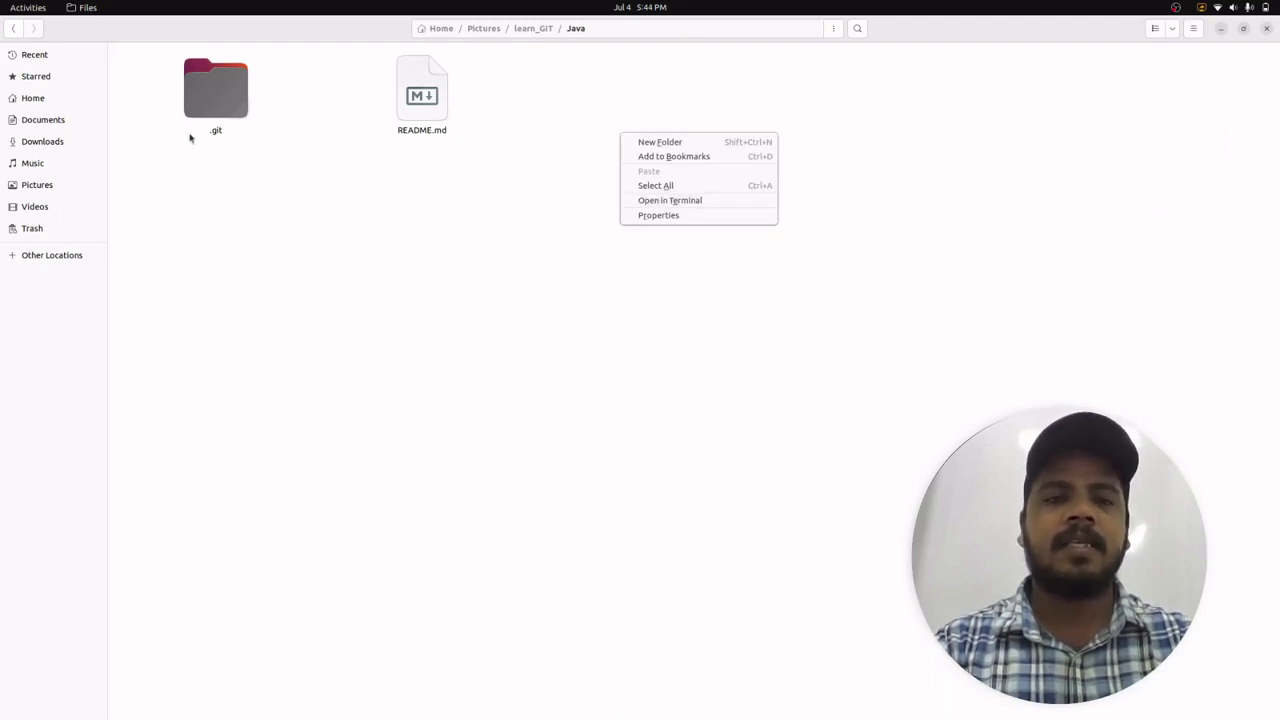
click(308, 258)
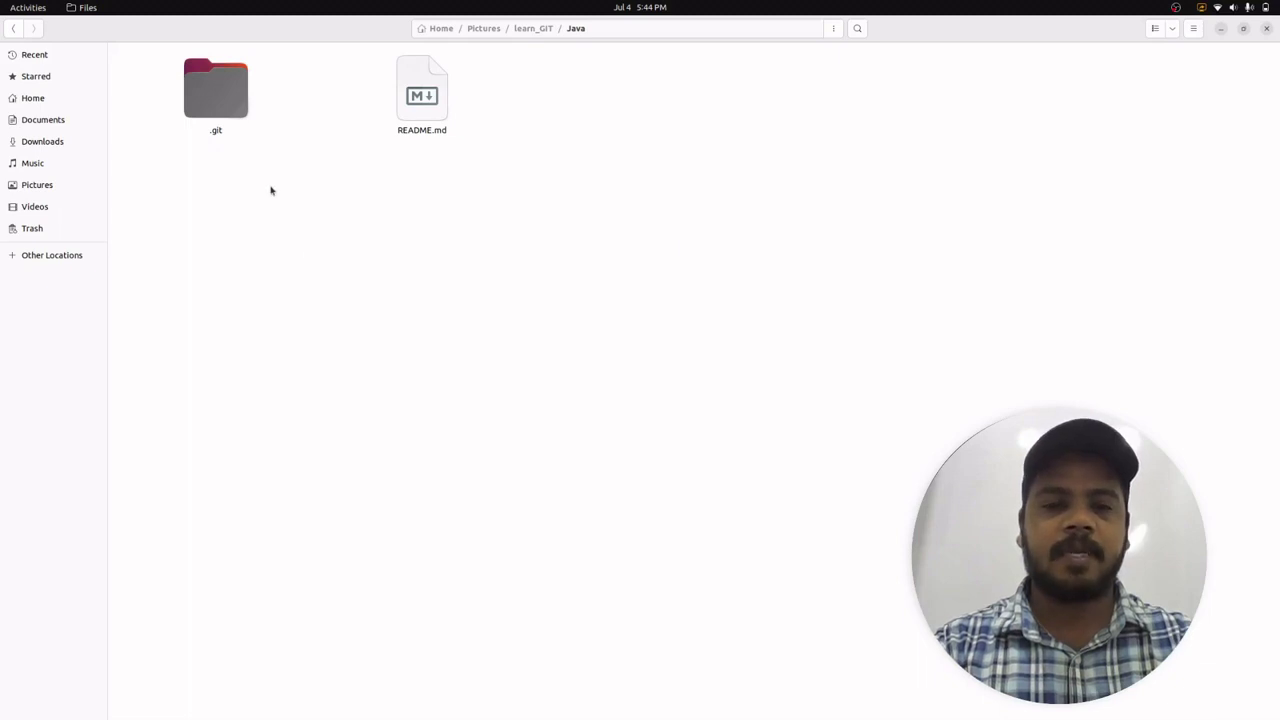